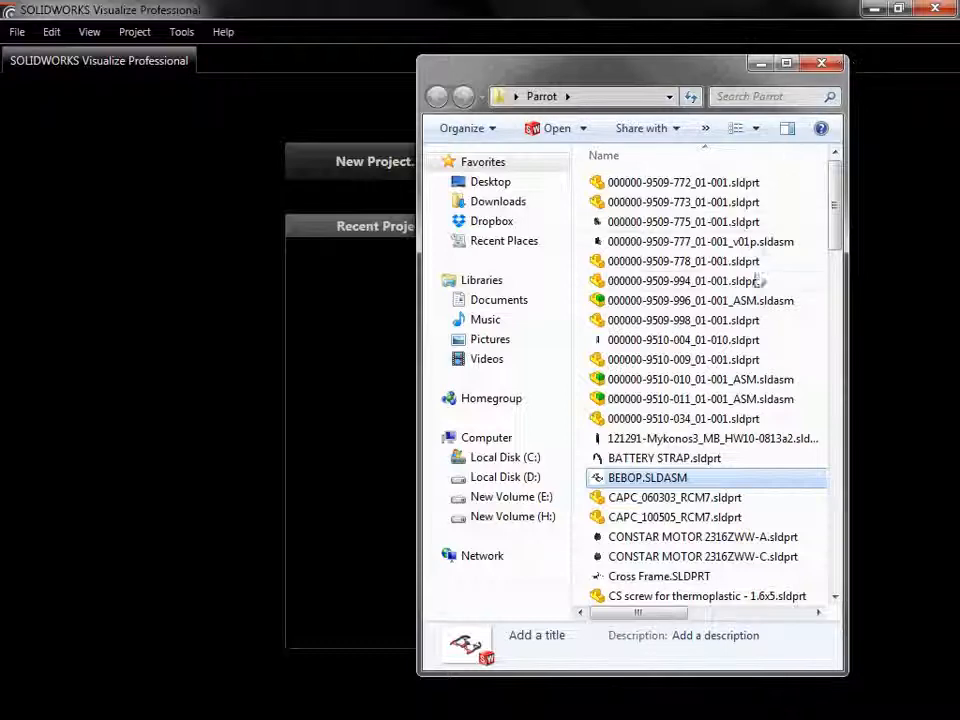
Start importing BEBOP.SLDASM from the Parrot folder, excluding its environments and decals
left_click_drag(640, 478, 260, 407)
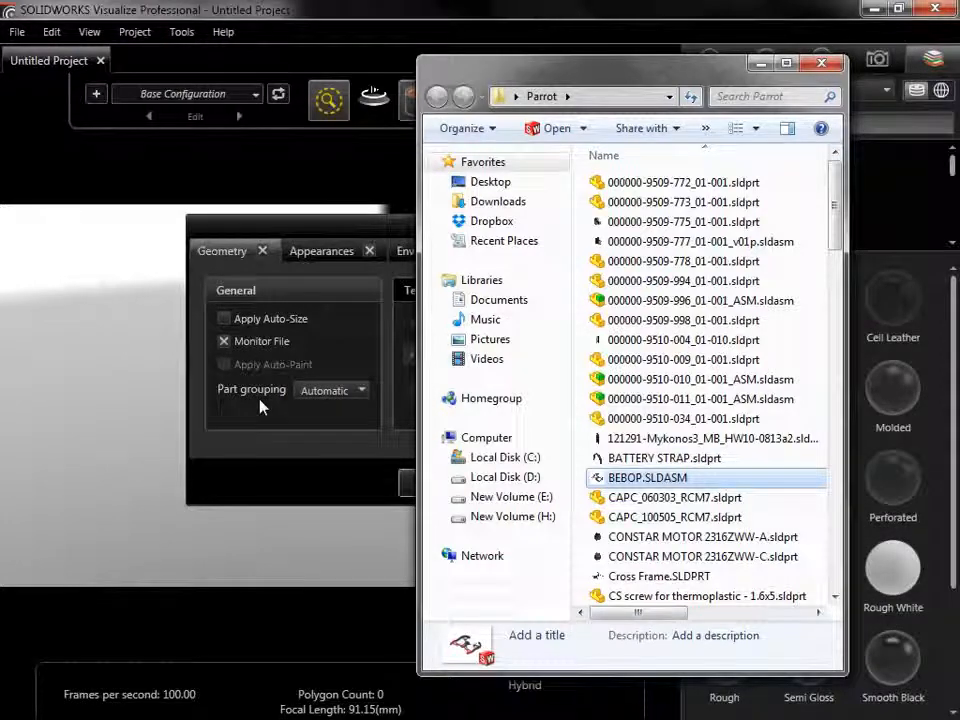
left_click(760, 63)
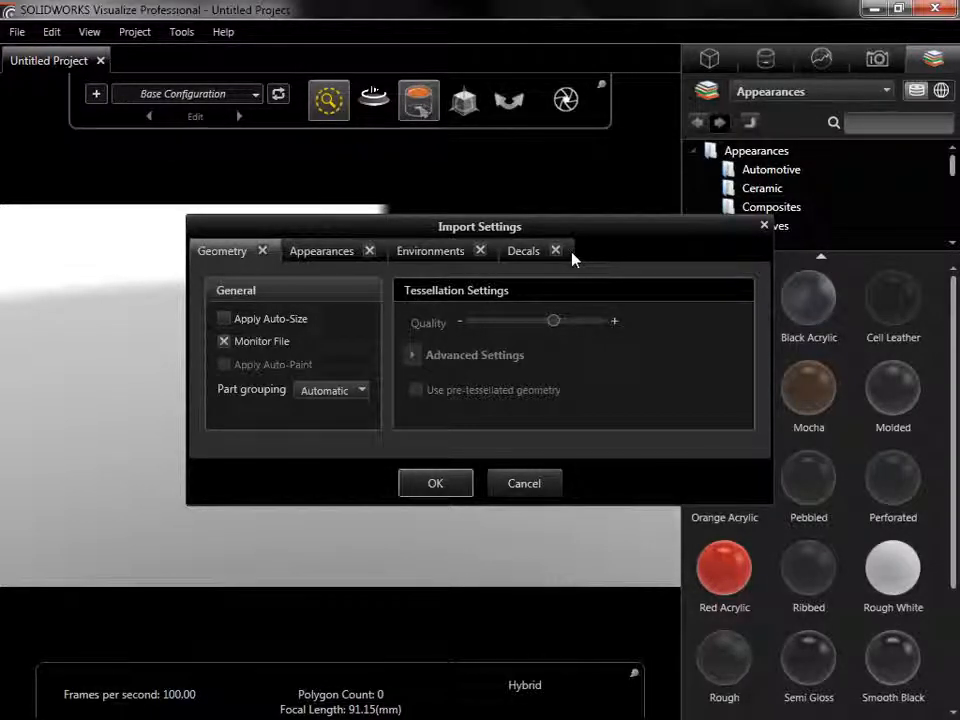
left_click(480, 251)
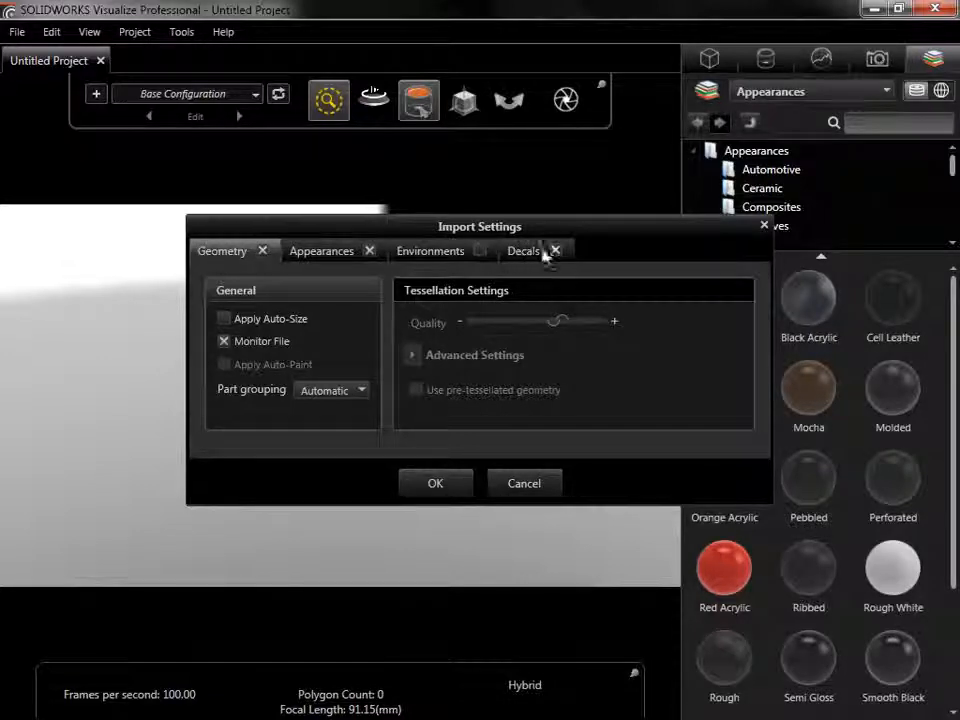
left_click(555, 251)
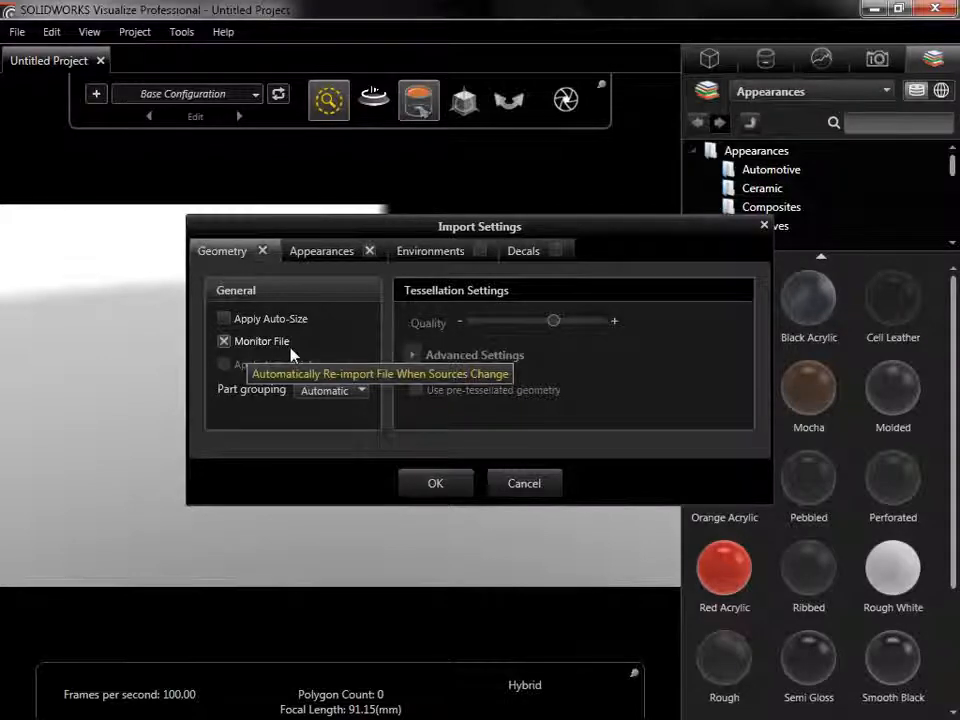
Turn off Monitor File, set part grouping to Appearance, and import the assembly
left_click(224, 342)
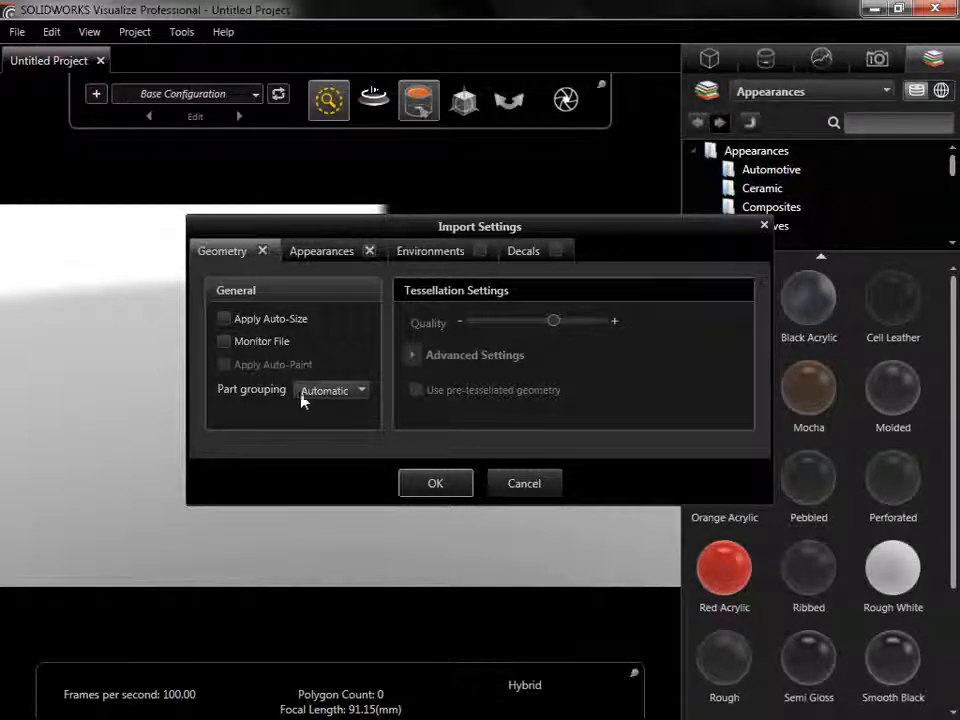
left_click(356, 391)
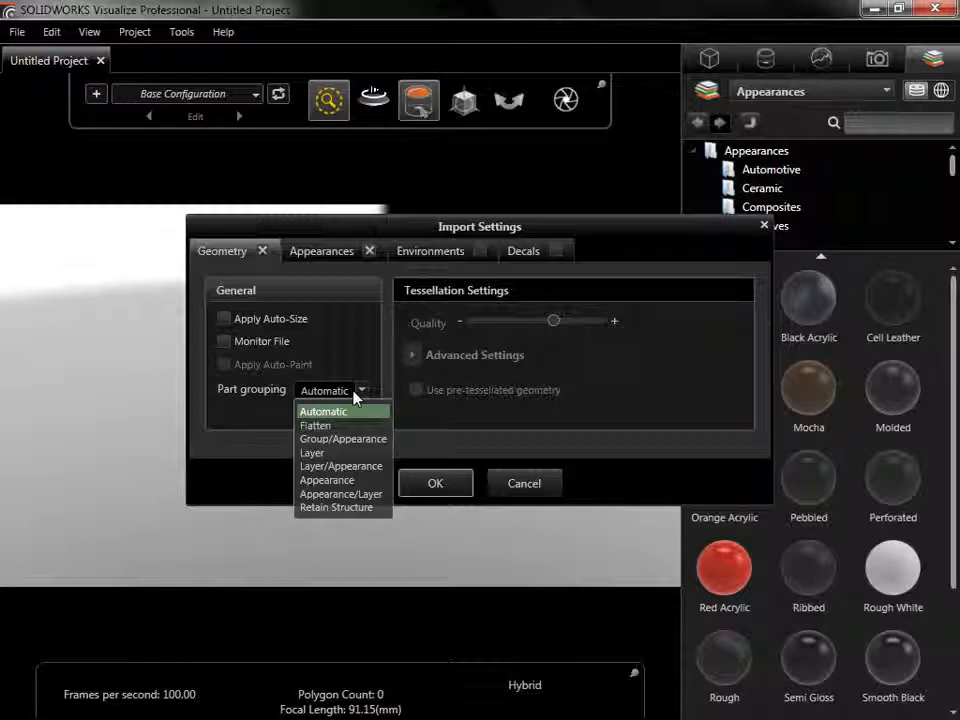
left_click(357, 481)
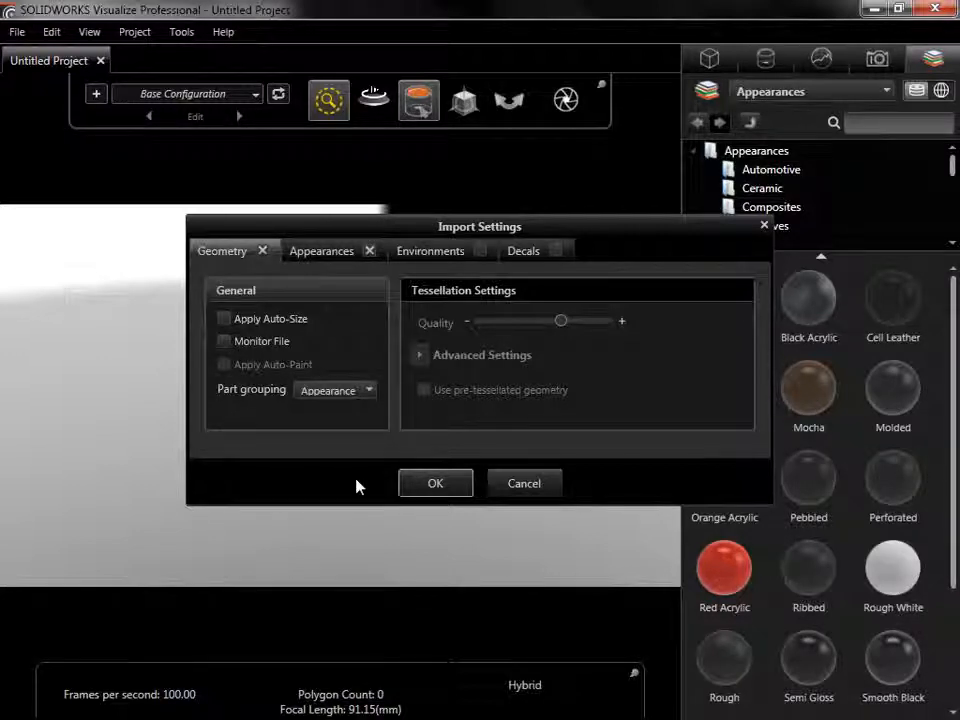
left_click(428, 486)
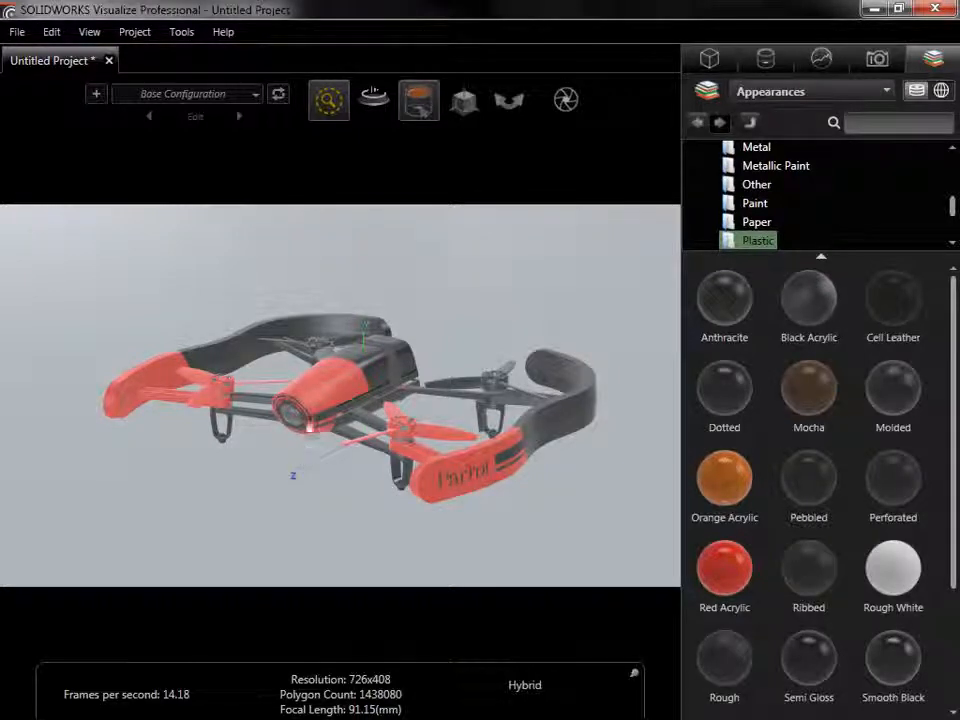
Switch the viewport from preview to ray-traced rendering and review the appearance-grouped parts under BEBOP's Root
mouse_move(326, 110)
left_click(294, 139)
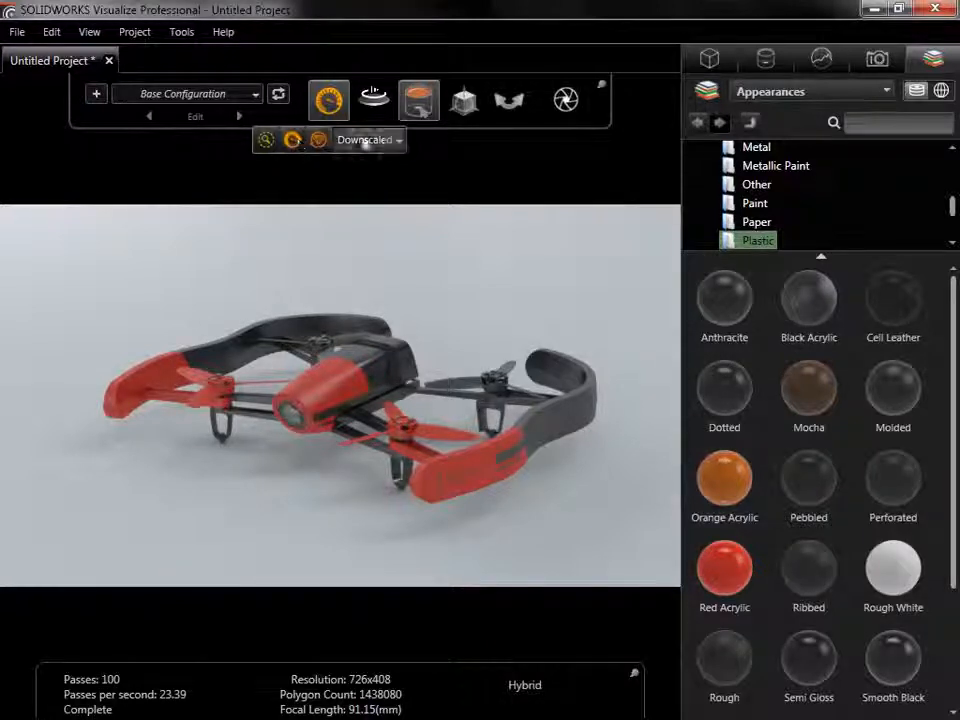
left_click(716, 68)
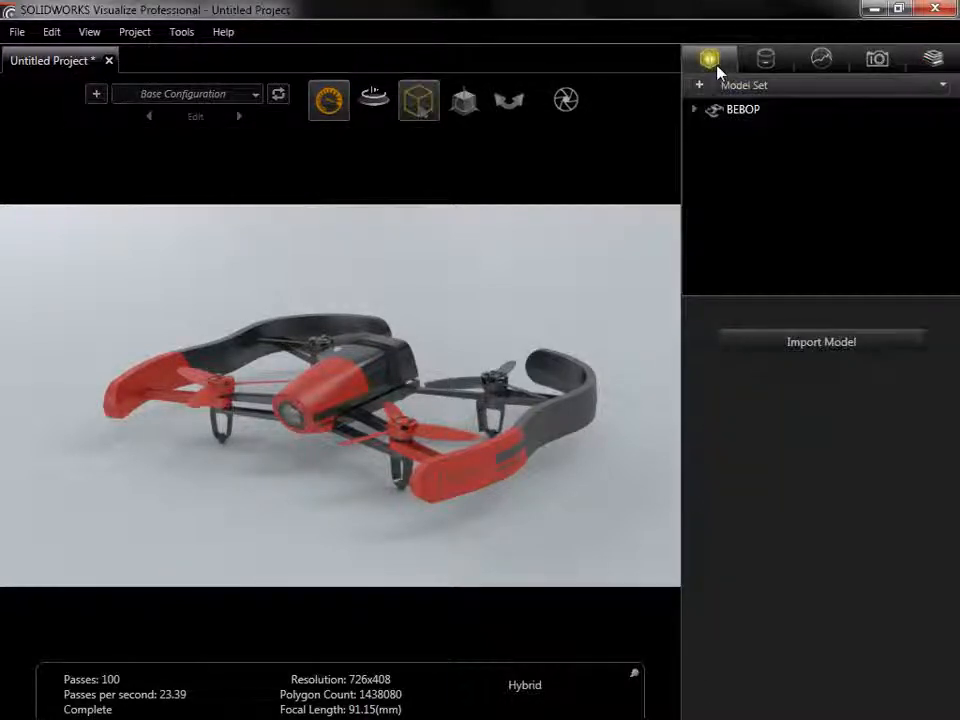
left_click(699, 112)
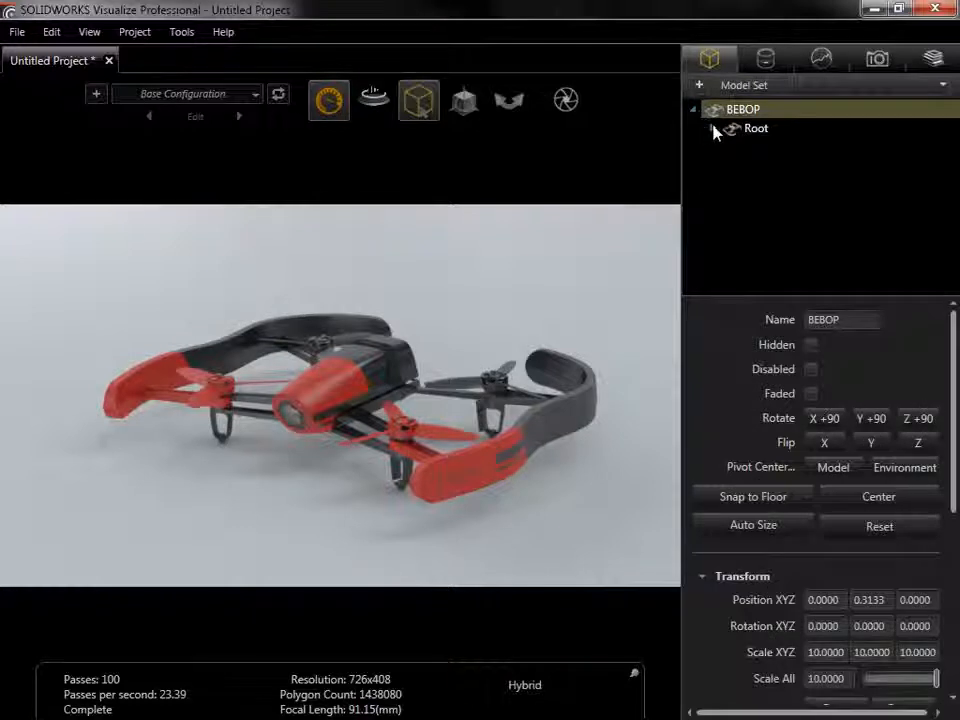
left_click(712, 129)
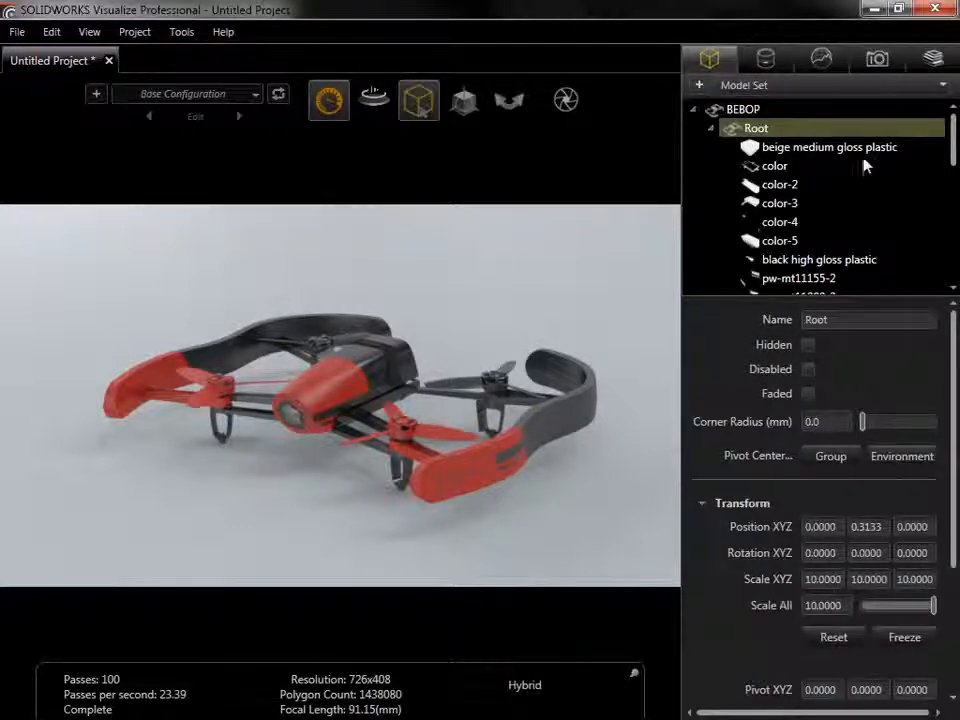
left_click_drag(955, 148, 952, 270)
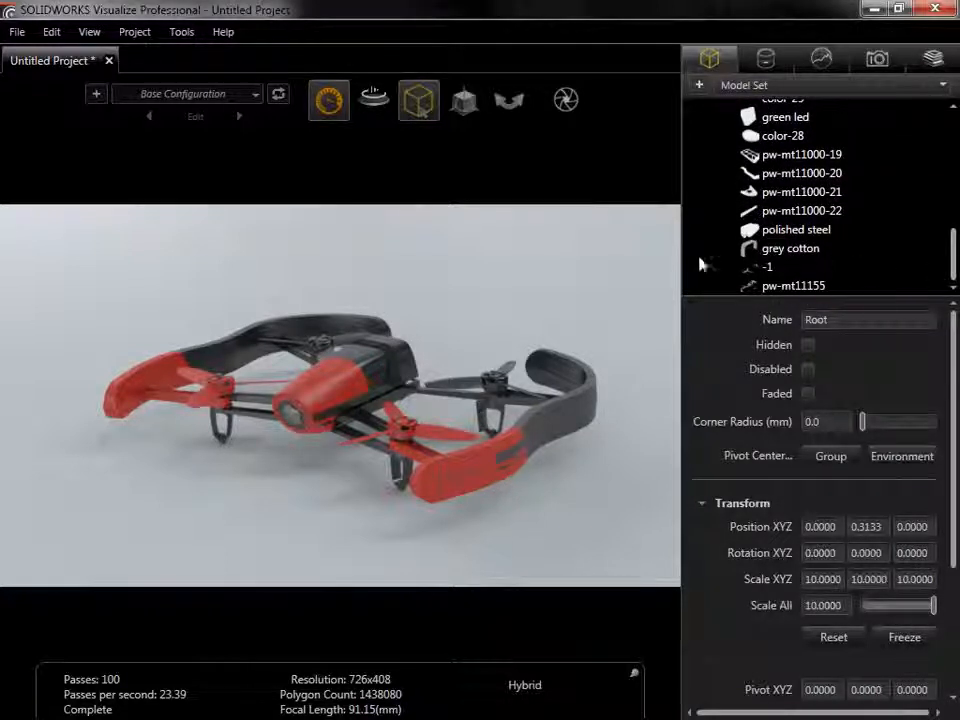
With the part selection tool, check which areas of the drone are grouped together under the black and red appearances
left_click(418, 100)
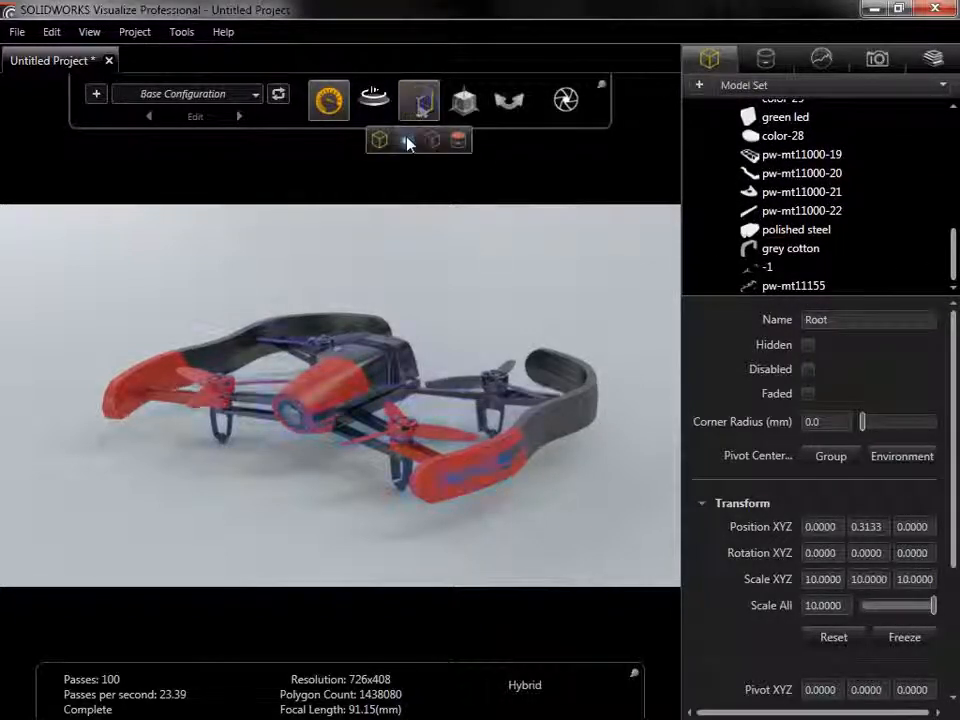
left_click(393, 231)
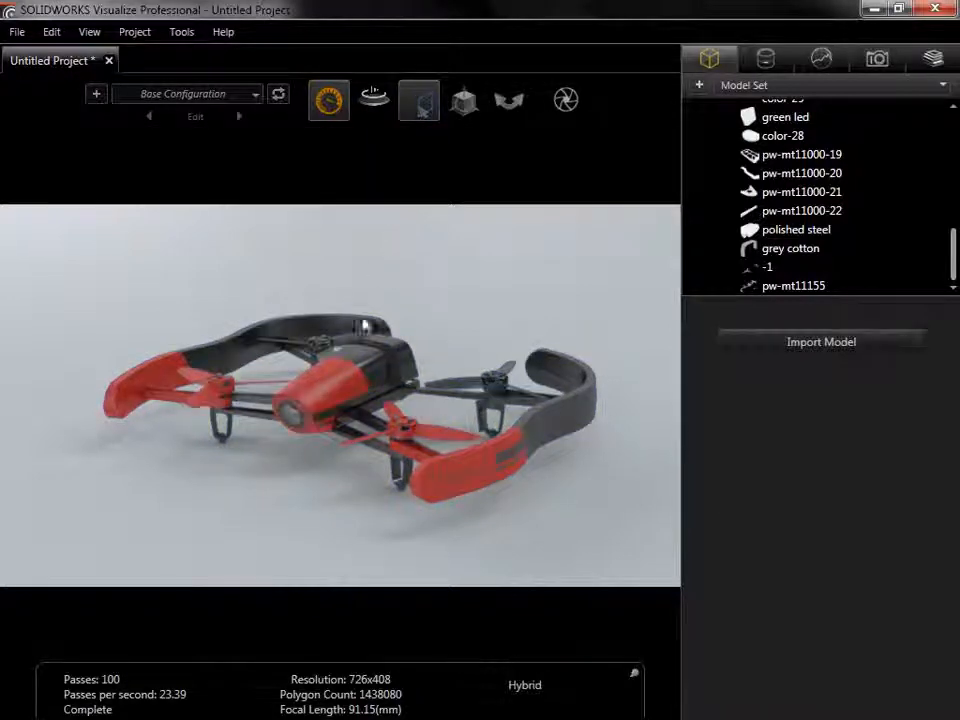
left_click(360, 366)
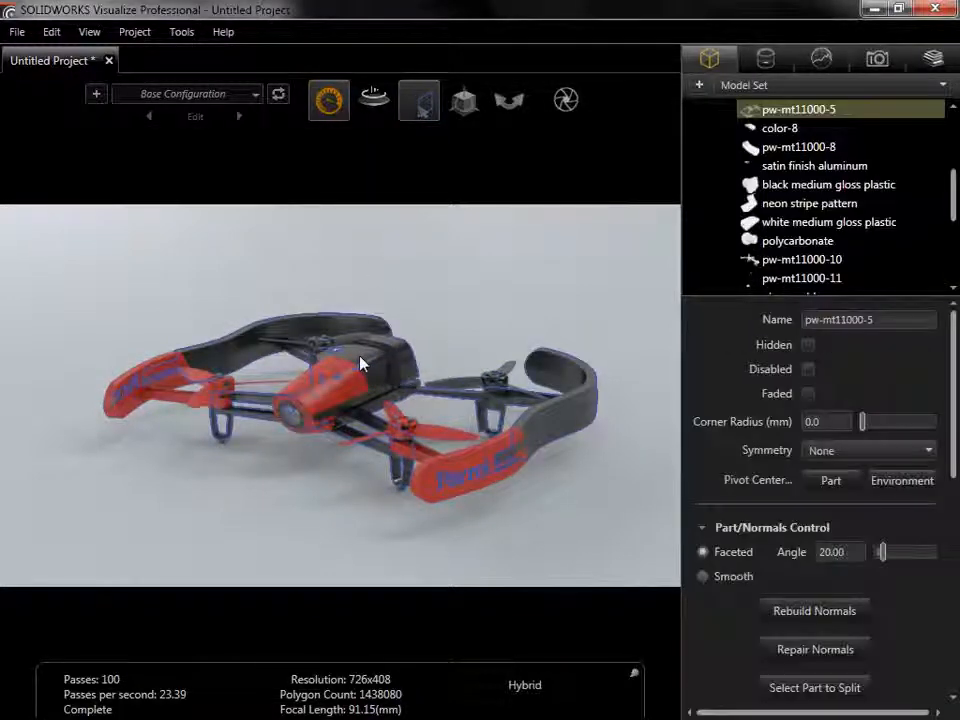
left_click(324, 401)
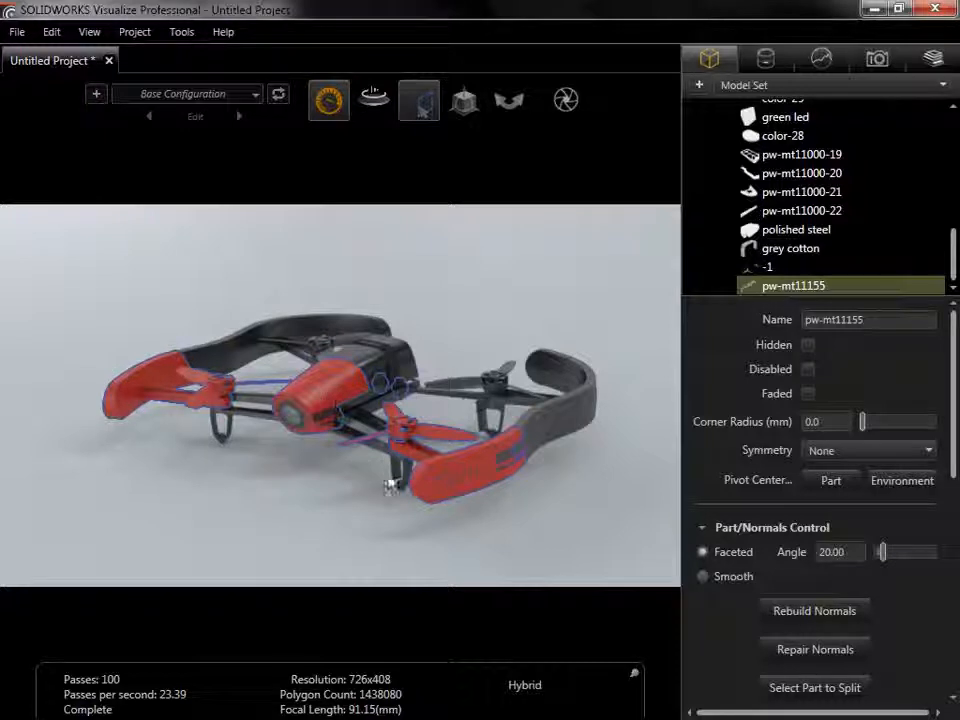
left_click(396, 482)
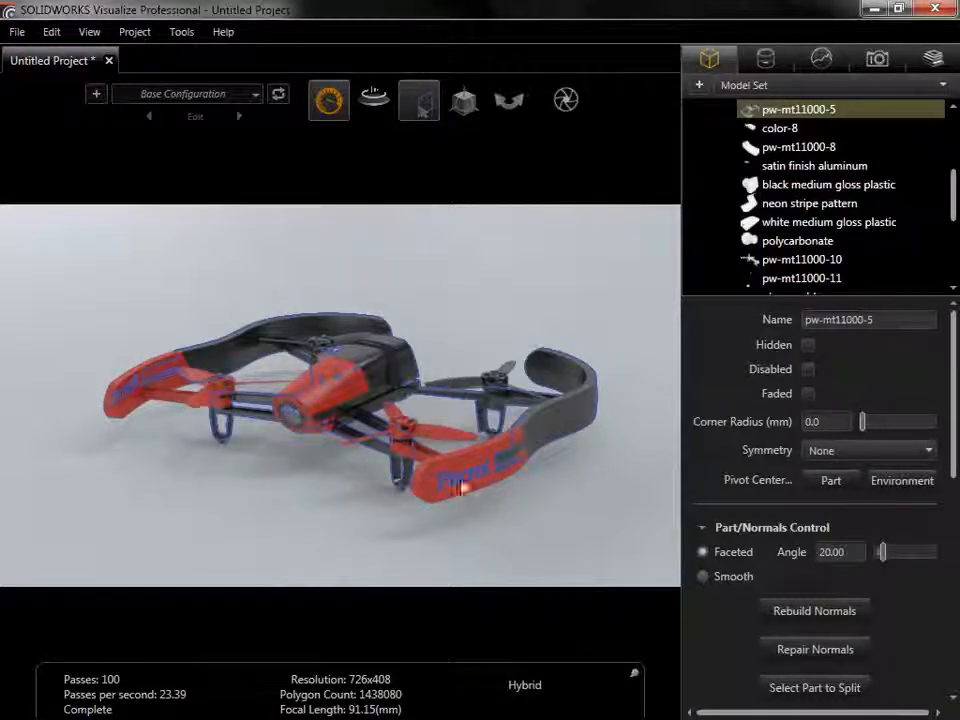
left_click(548, 481)
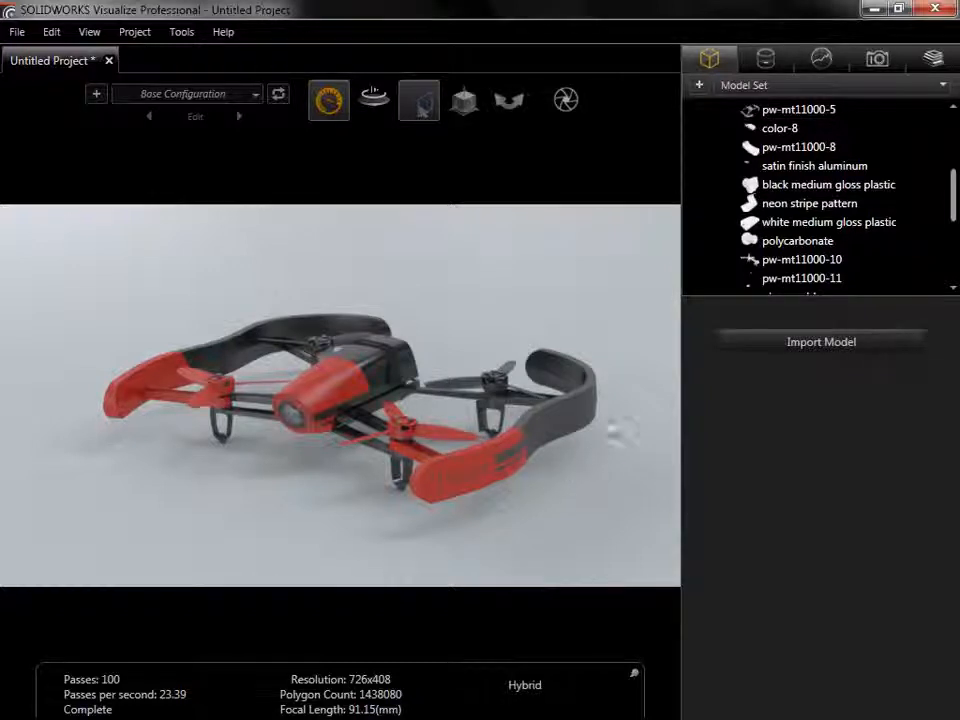
Recolor the pw-mt11000-4 appearance green with hue 88.5, and apply the library's Orange Acrylic plastic to the drone's front hull panel
left_click(765, 61)
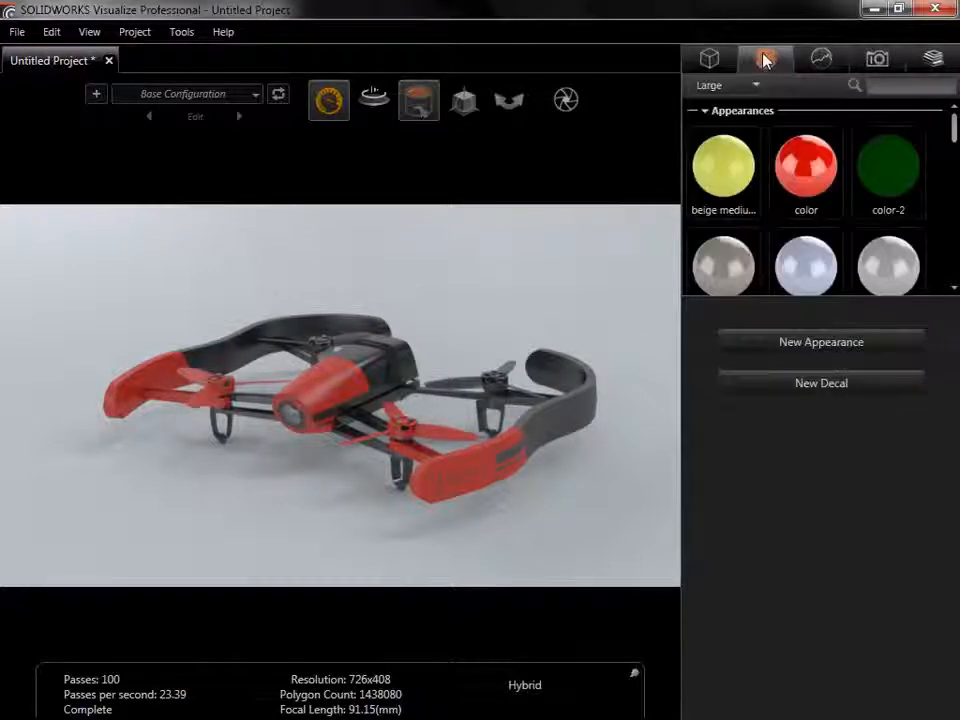
left_click_drag(953, 135, 952, 169)
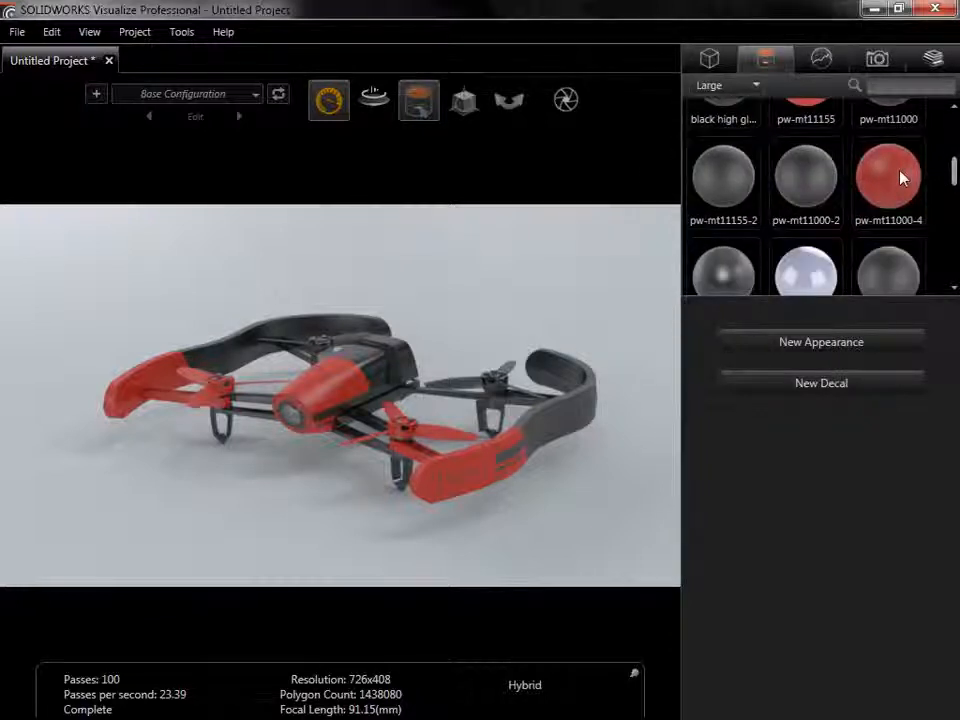
left_click(905, 179)
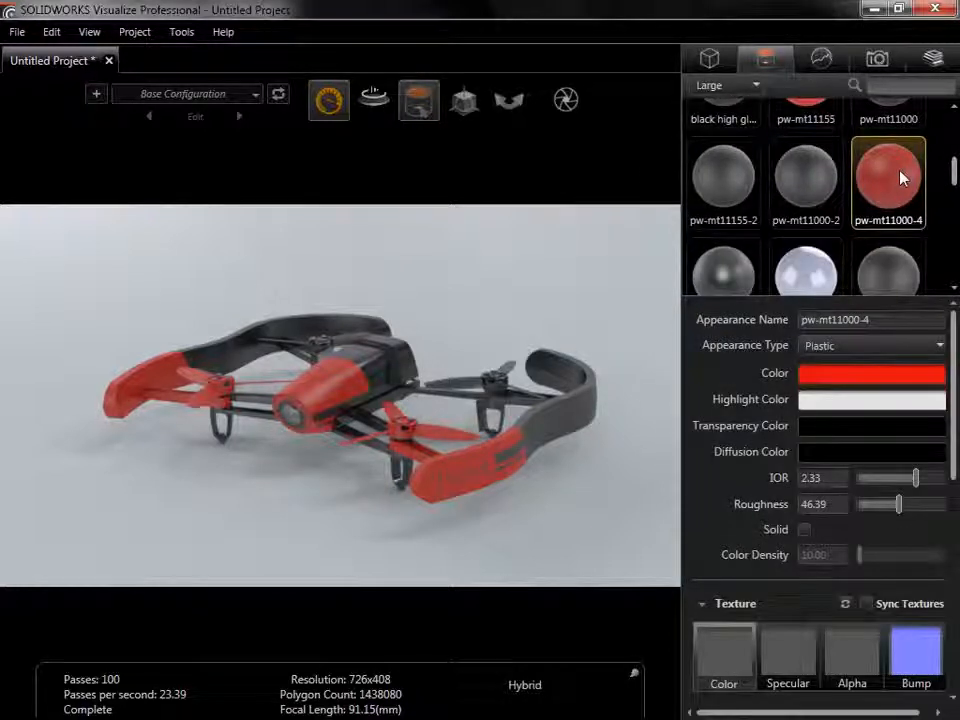
left_click(840, 374)
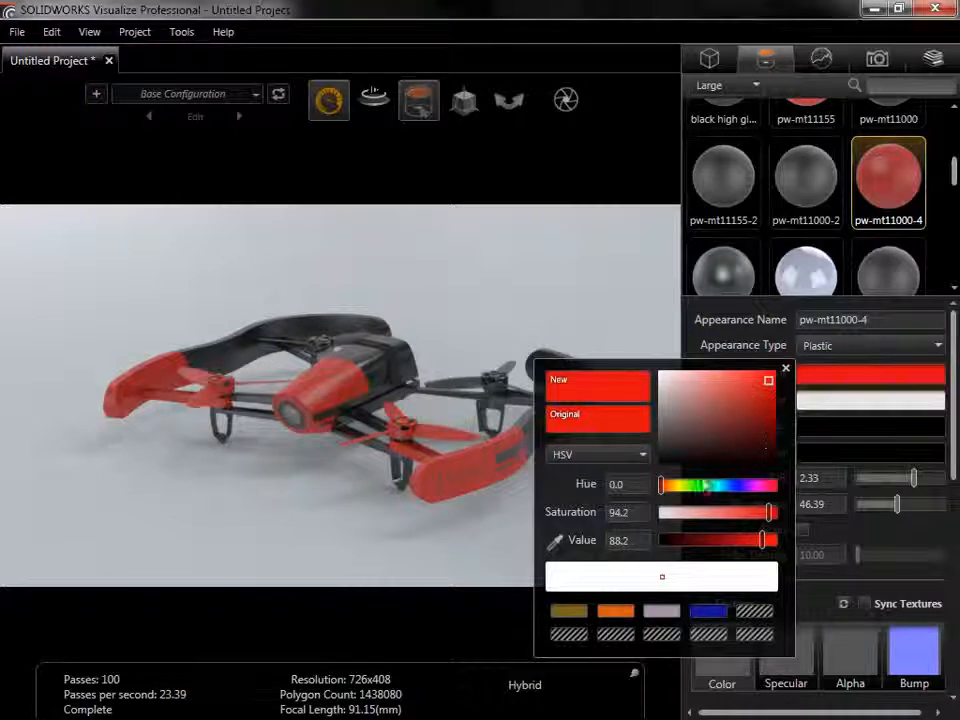
left_click(690, 486)
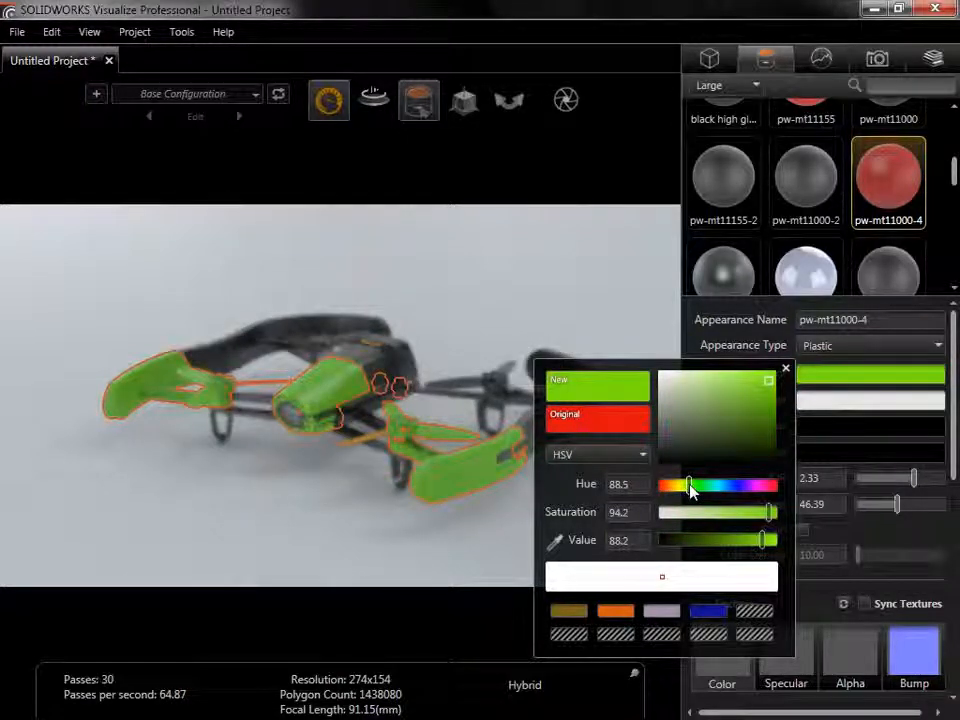
left_click(785, 369)
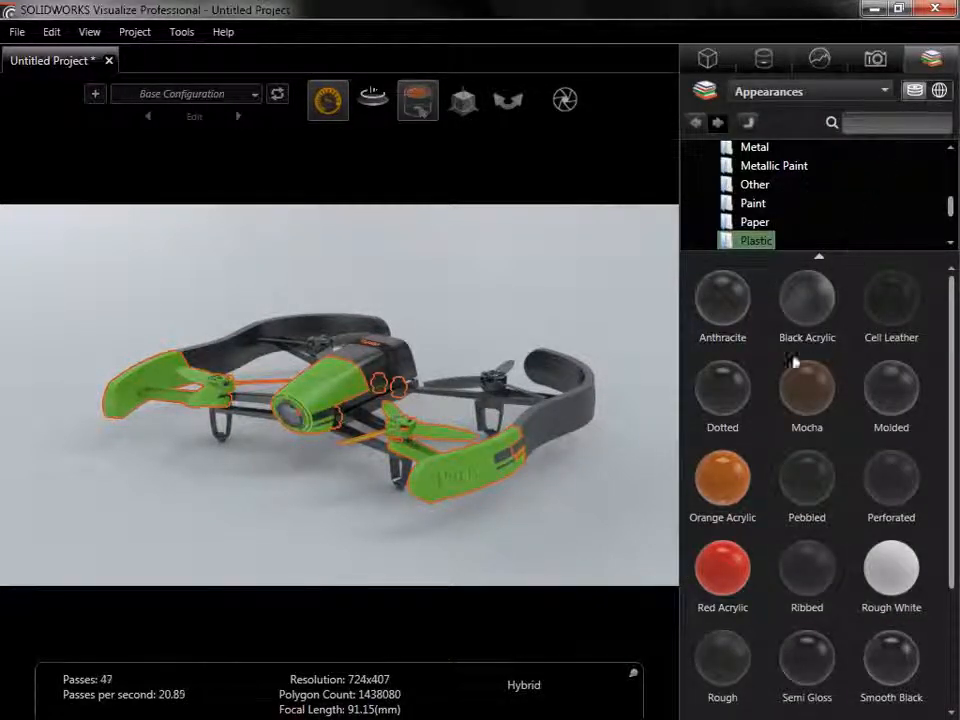
left_click_drag(725, 478, 491, 455)
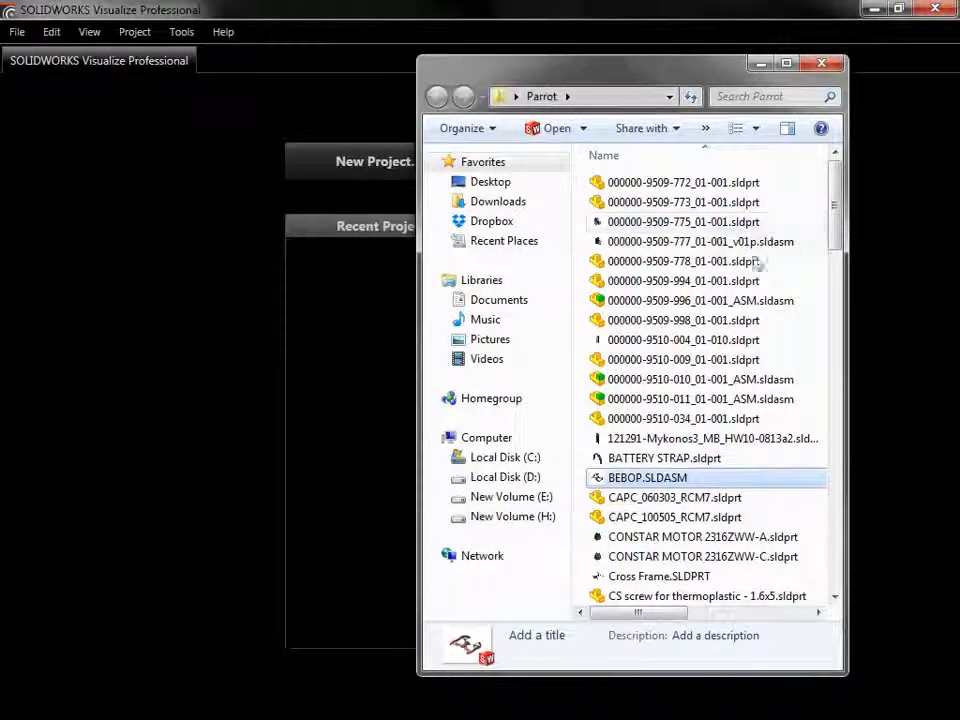
Import BEBOP.SLDASM into a new project with environments and decals included, Monitor File enabled and part grouping set to Automatic
double_click(669, 478)
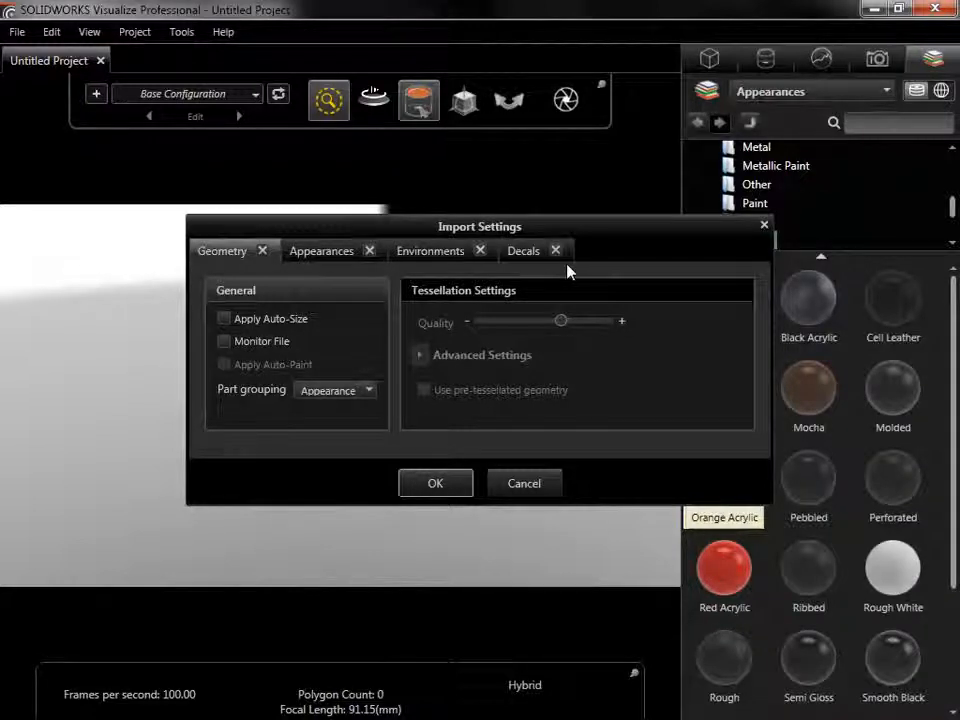
left_click(262, 342)
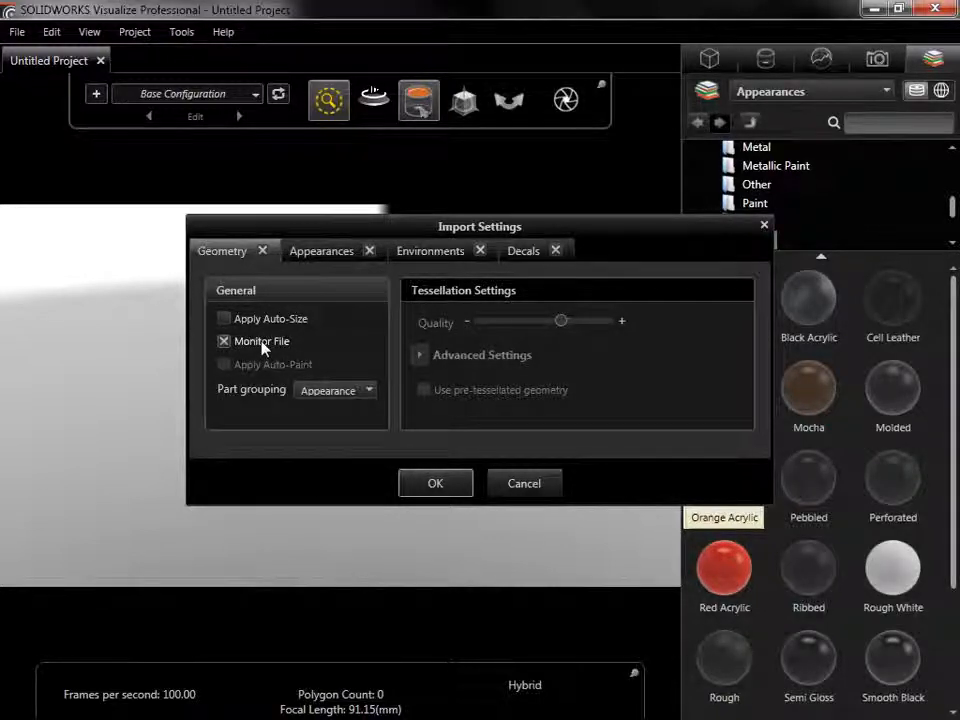
left_click(338, 391)
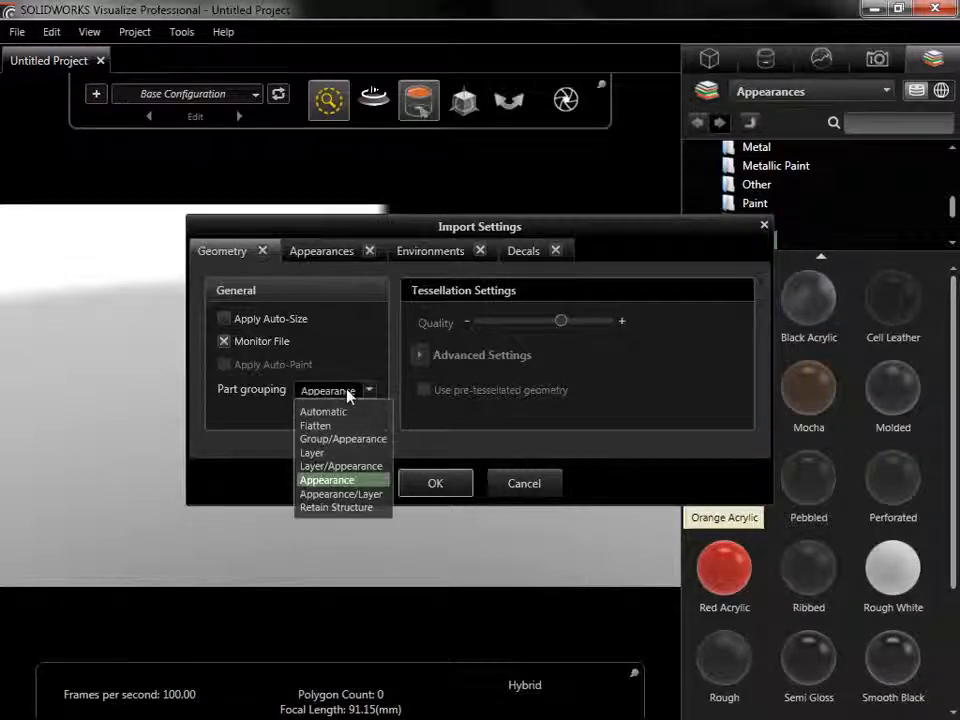
left_click(360, 413)
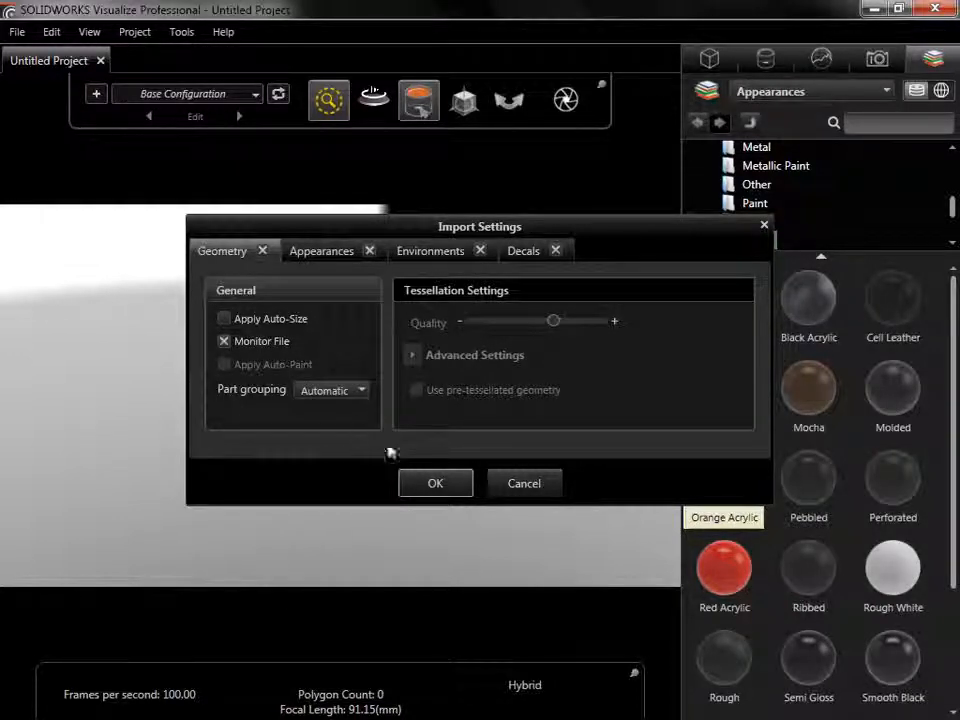
left_click(439, 488)
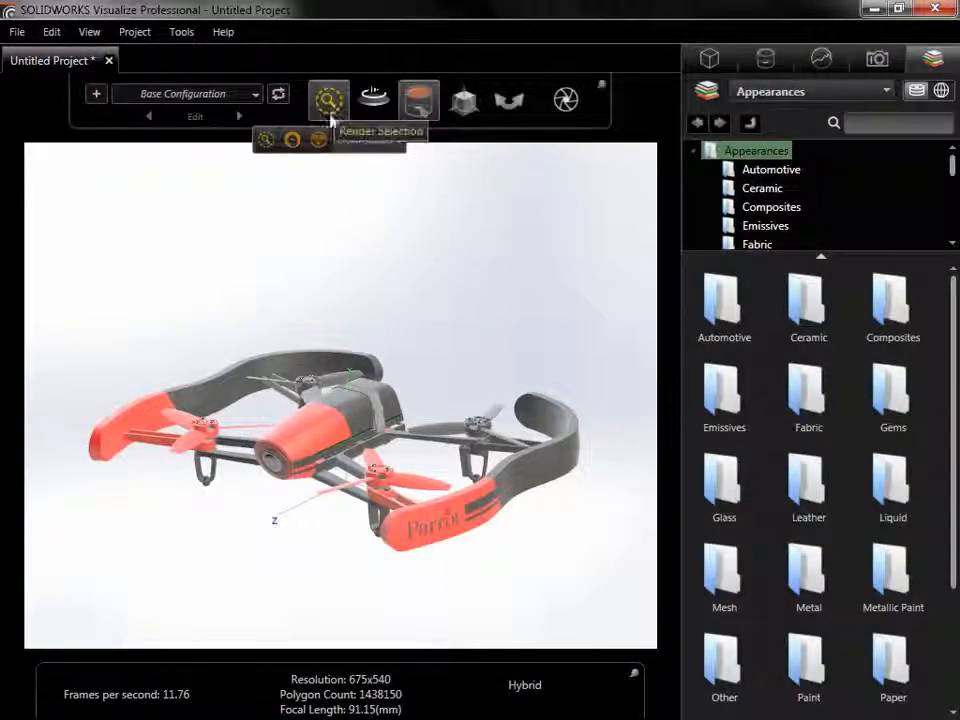
Render the newly imported drone with ray tracing and review the individual component groups under BEBOP's Root
left_click(293, 140)
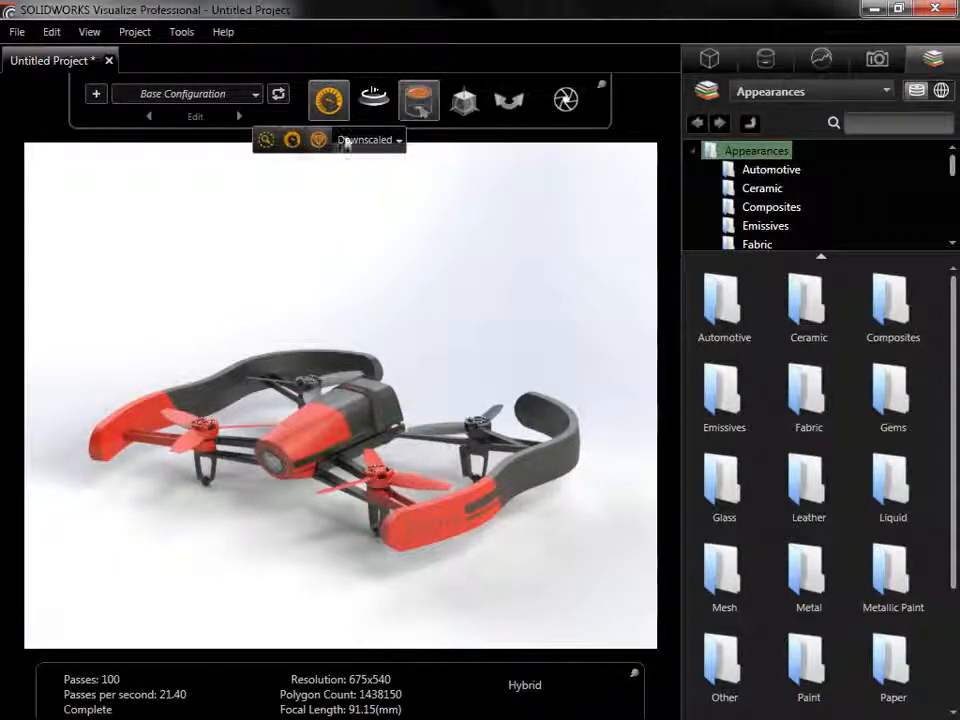
left_click(714, 60)
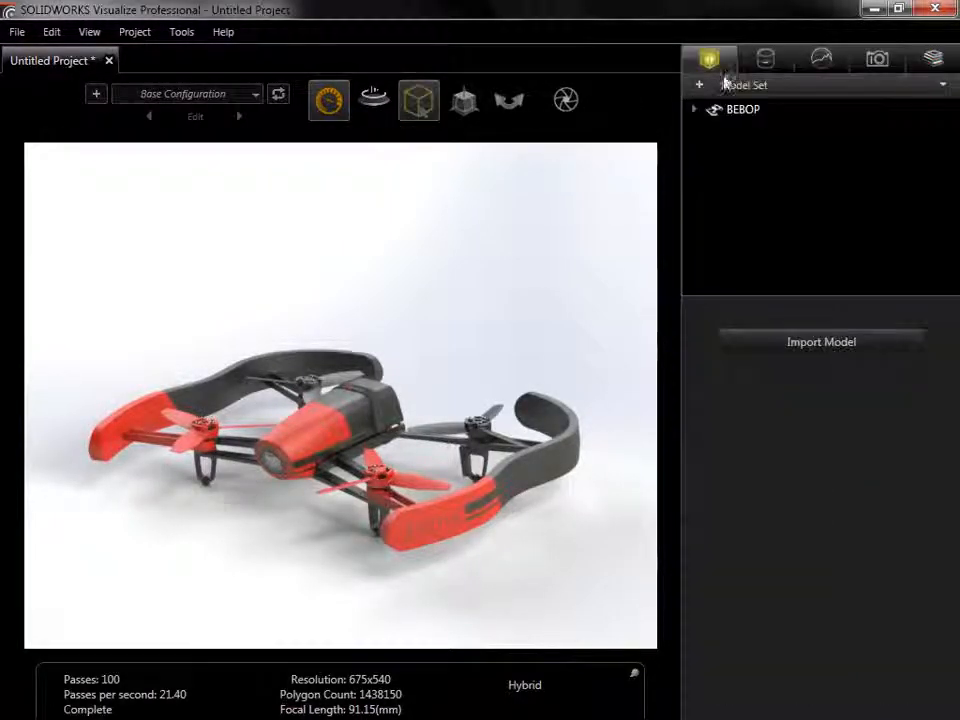
left_click(694, 111)
left_click(713, 129)
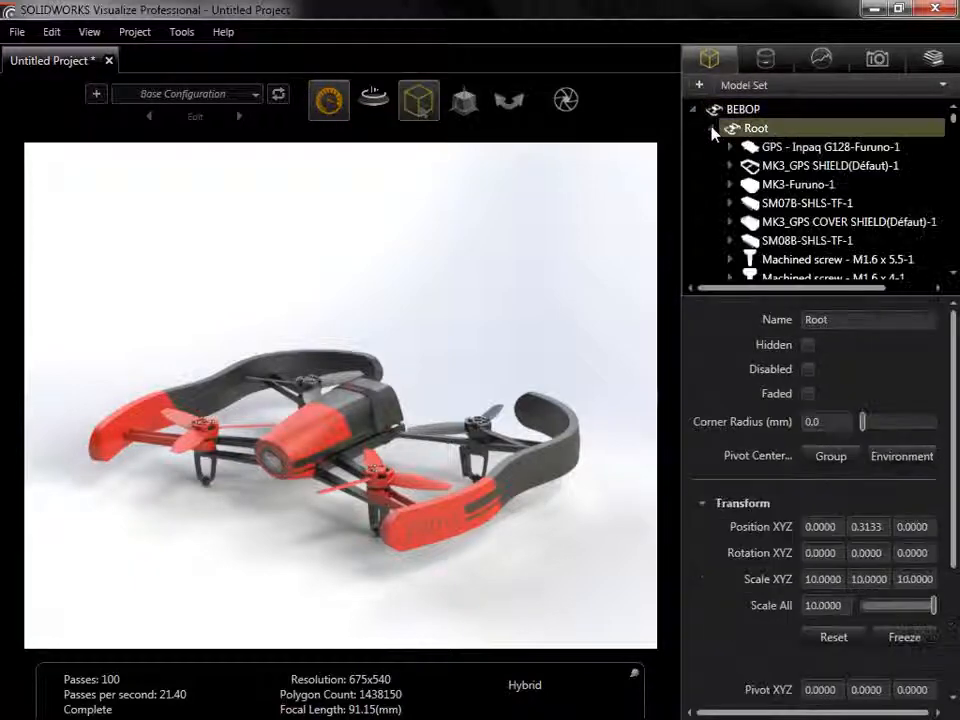
scroll(952, 138, "down", 3)
left_click_drag(951, 137, 948, 273)
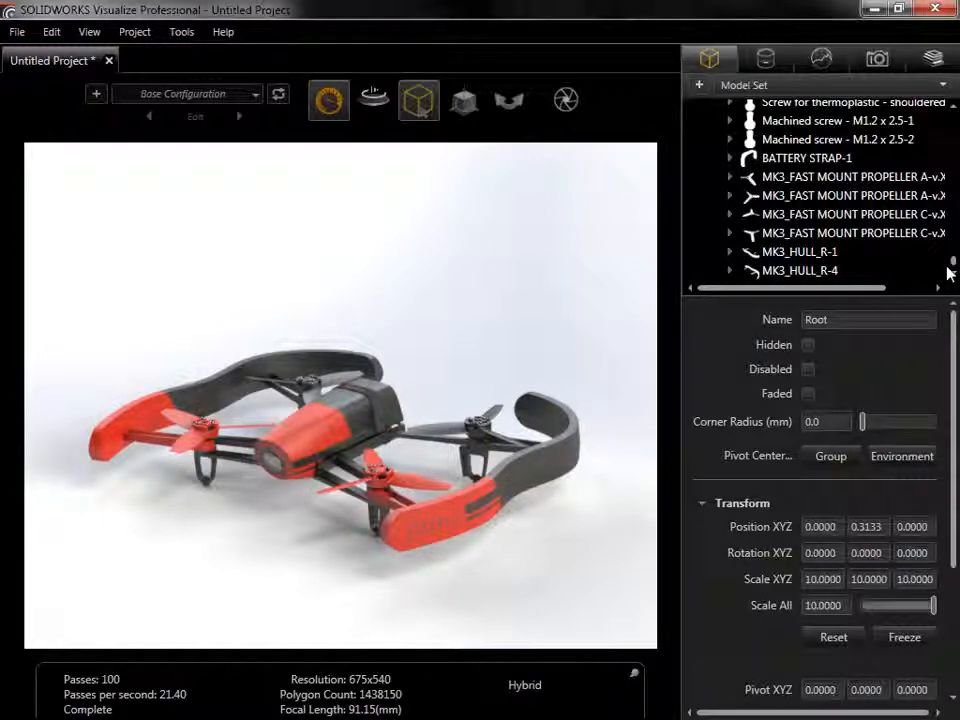
Apply the Orange Acrylic plastic from the appearance library to the drone's front hull panel bearing the Parrot lettering
left_click(937, 57)
left_click_drag(953, 282, 940, 398)
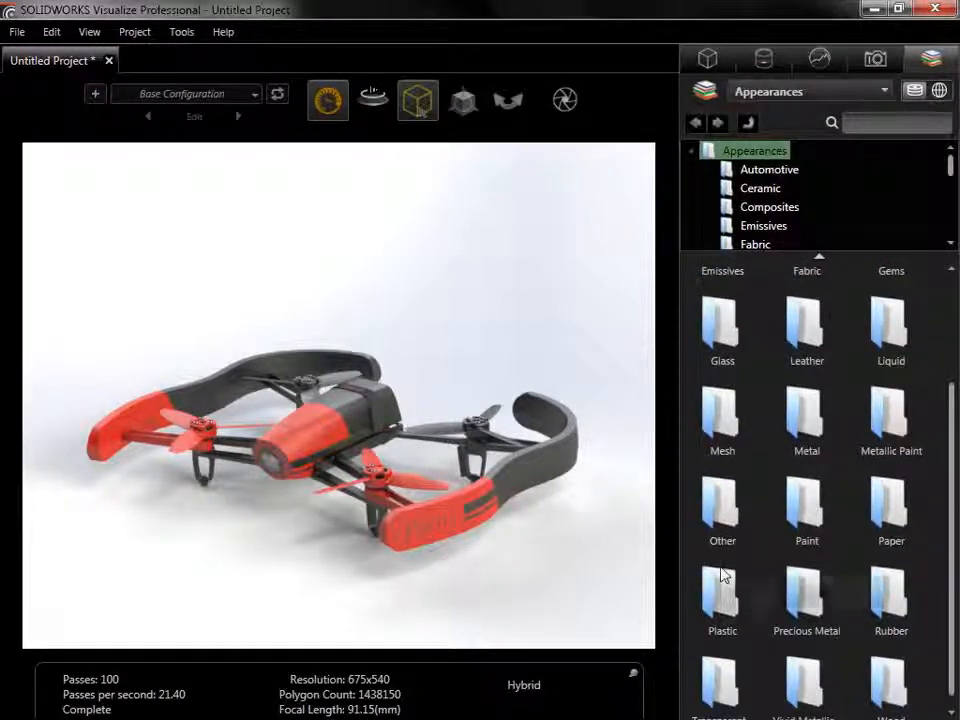
double_click(724, 575)
left_click_drag(722, 322, 399, 530)
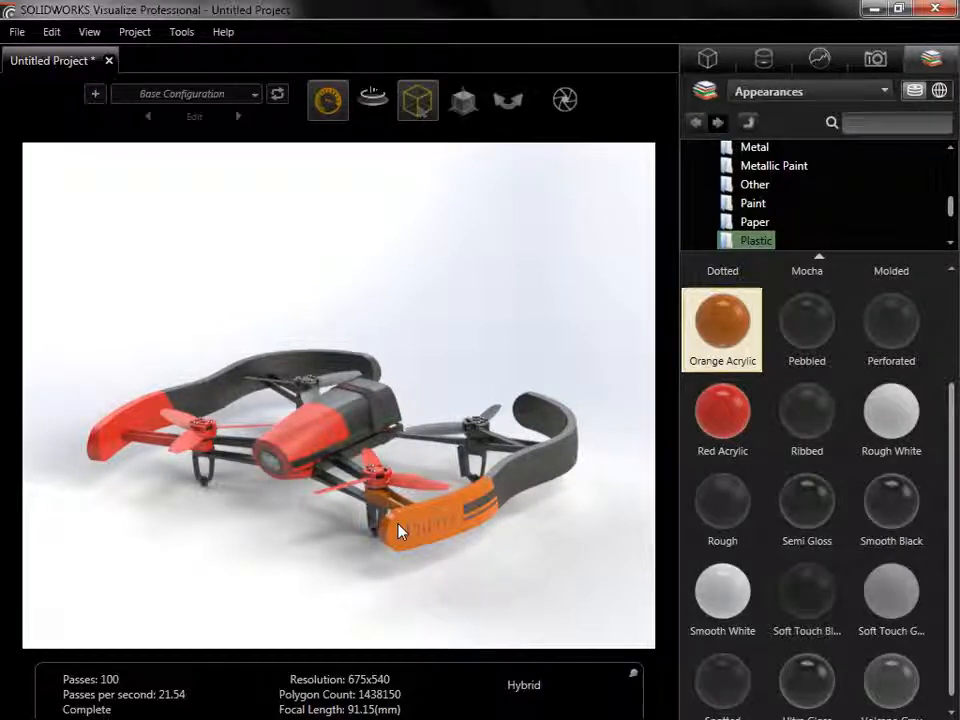
Apply the project's Orange Acrylic appearance to the drone's red nose cover, the other front hull panel and both front propellers
left_click(778, 62)
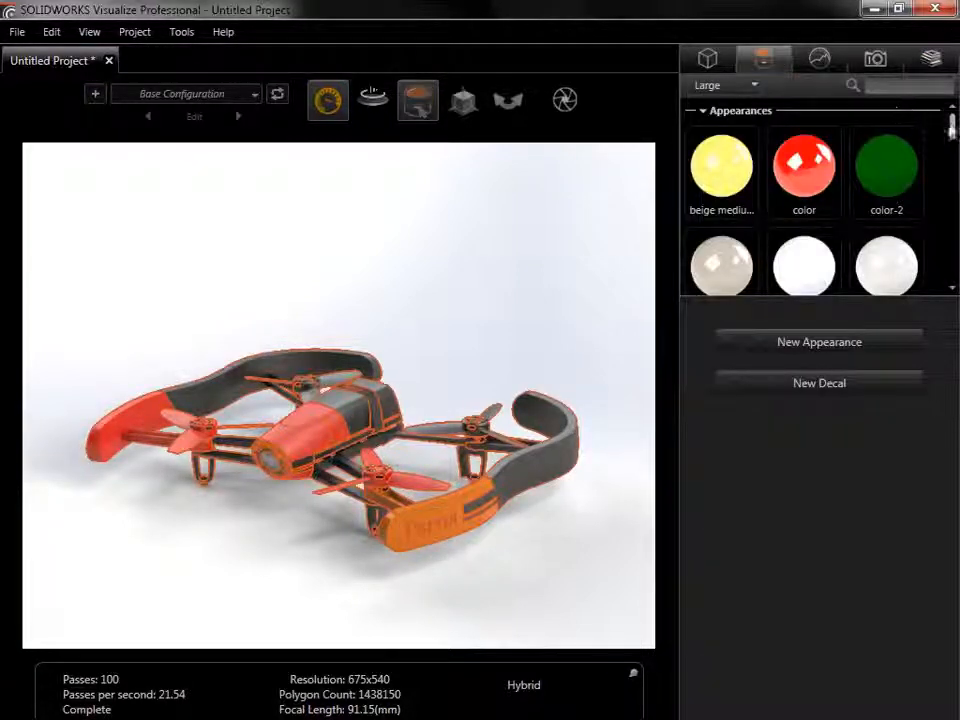
left_click_drag(951, 125, 953, 270)
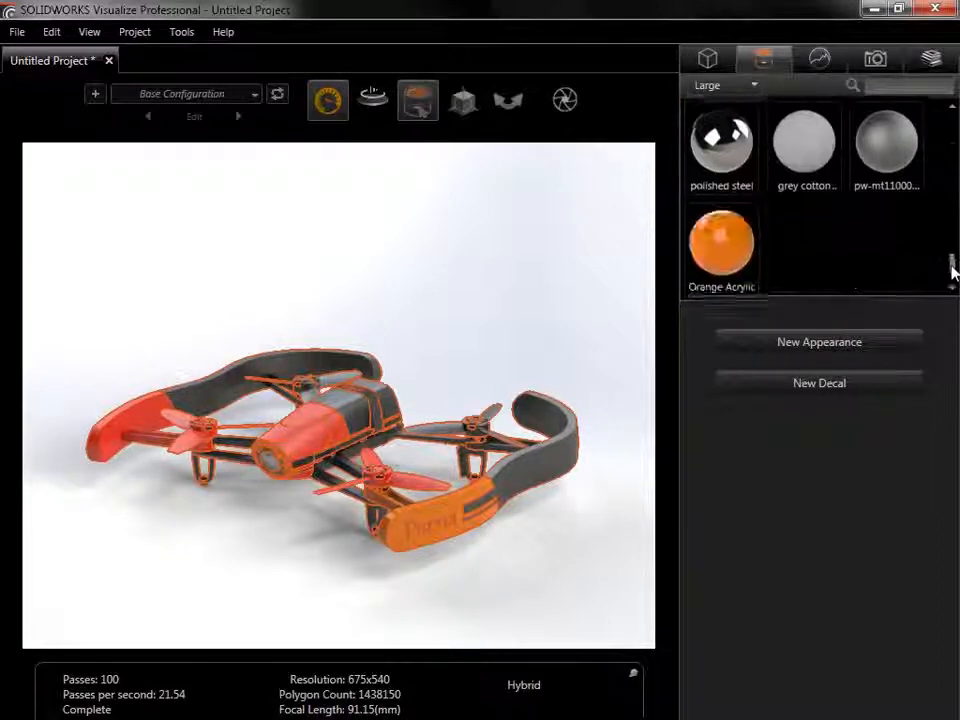
left_click_drag(722, 246, 308, 450)
left_click_drag(700, 272, 313, 424)
left_click_drag(730, 248, 168, 452)
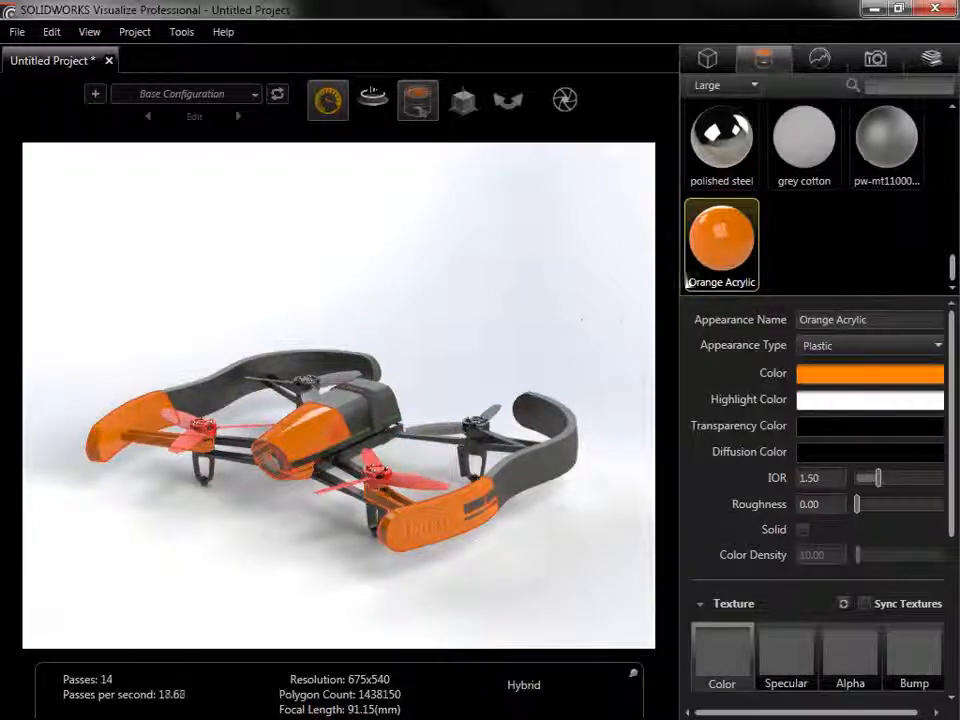
left_click_drag(735, 253, 412, 492)
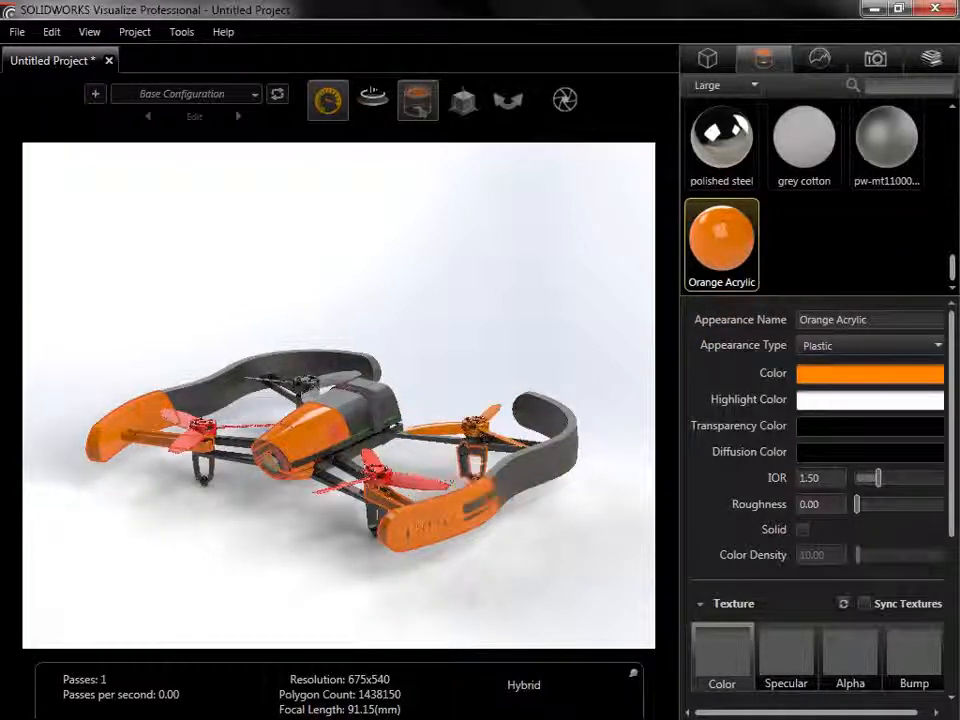
left_click_drag(728, 248, 202, 440)
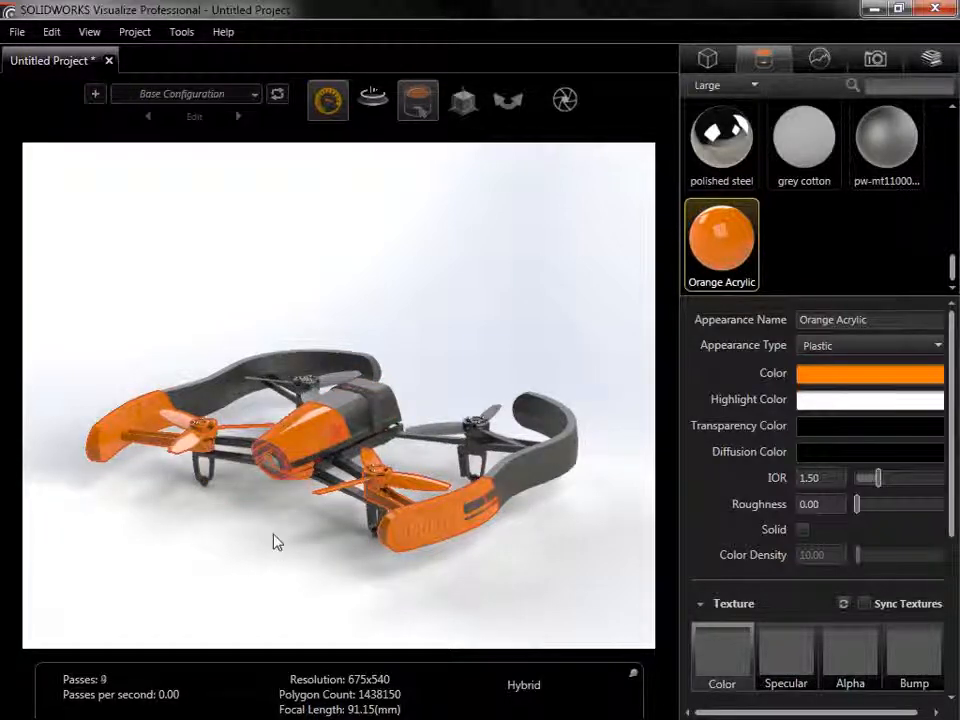
left_click(275, 541)
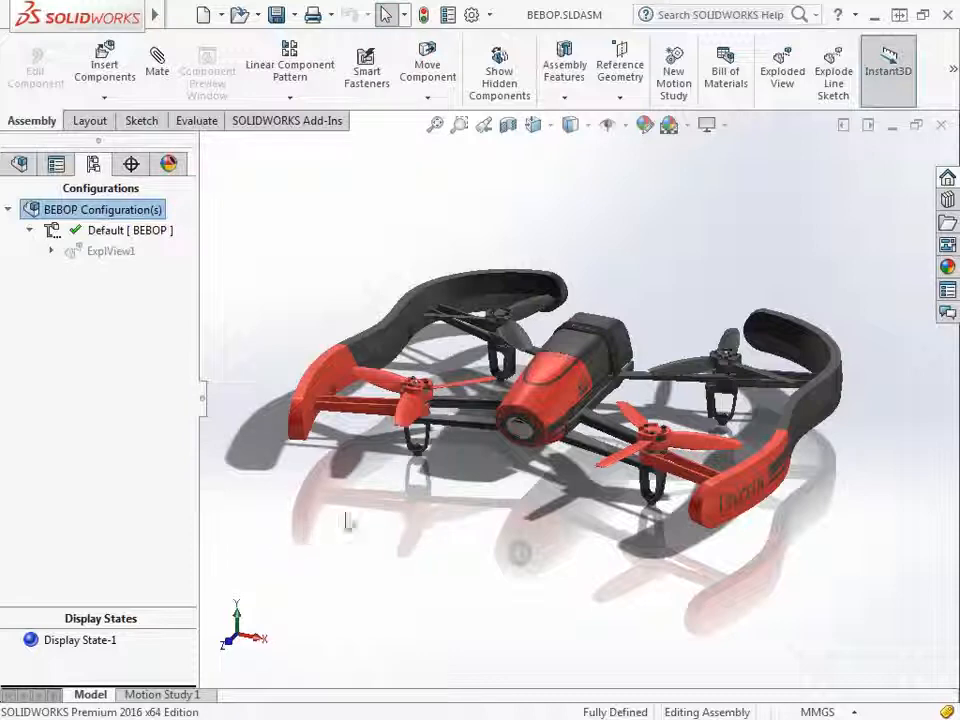
In SOLIDWORKS, add a 3 mm blind second direction to Boss-Extrude1 of the MK3_HULL_R arms and return to the assembly
left_click(676, 478)
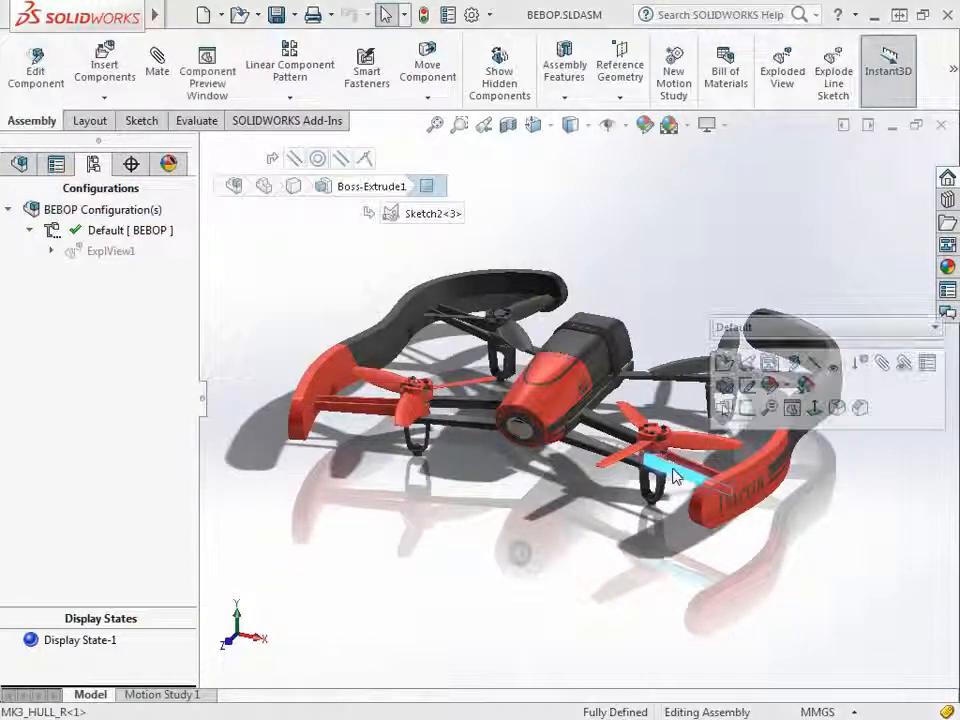
left_click(723, 391)
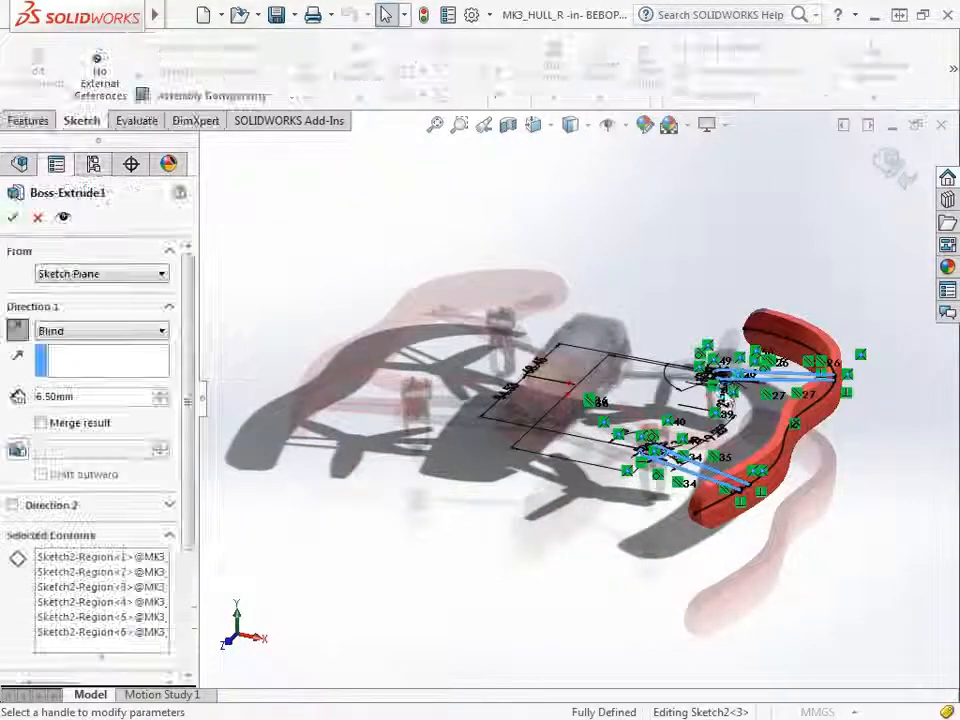
left_click(47, 507)
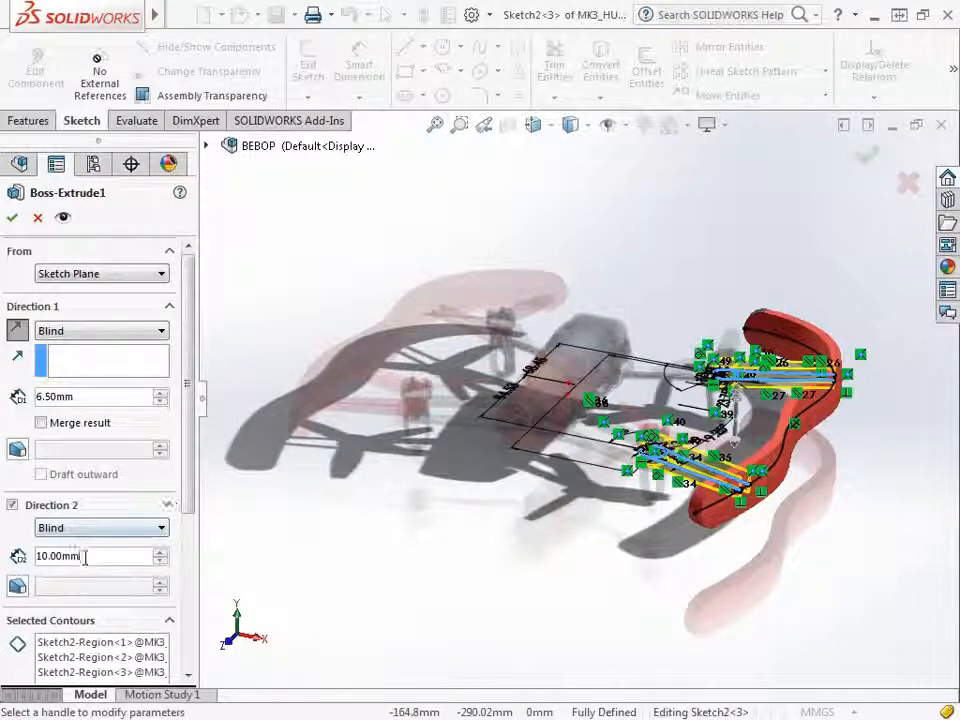
left_click_drag(36, 556, 106, 556)
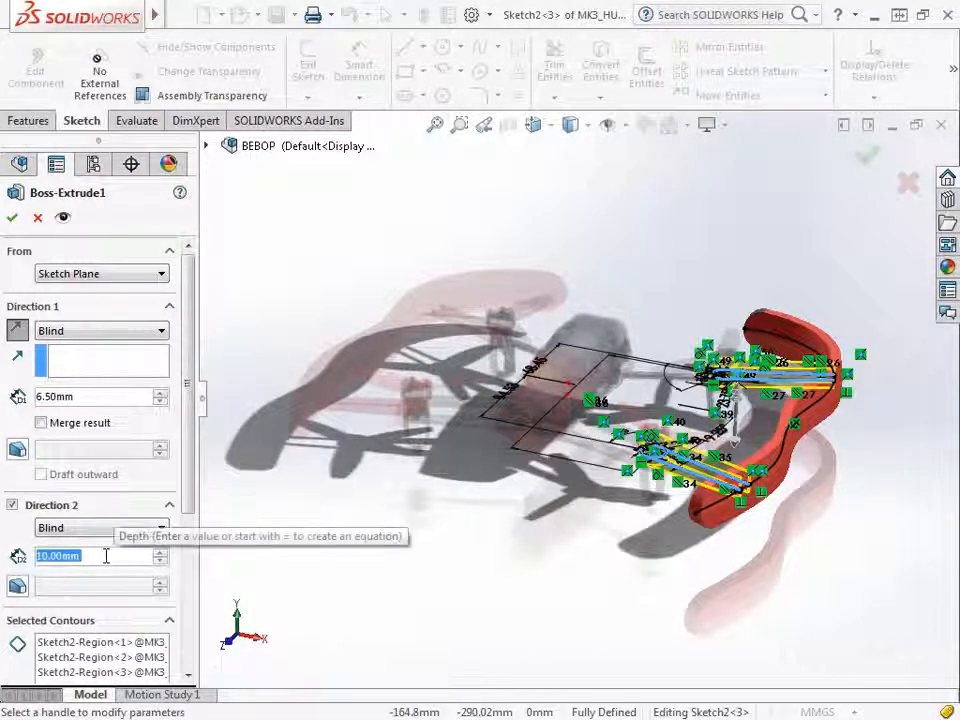
type("3")
key("Return")
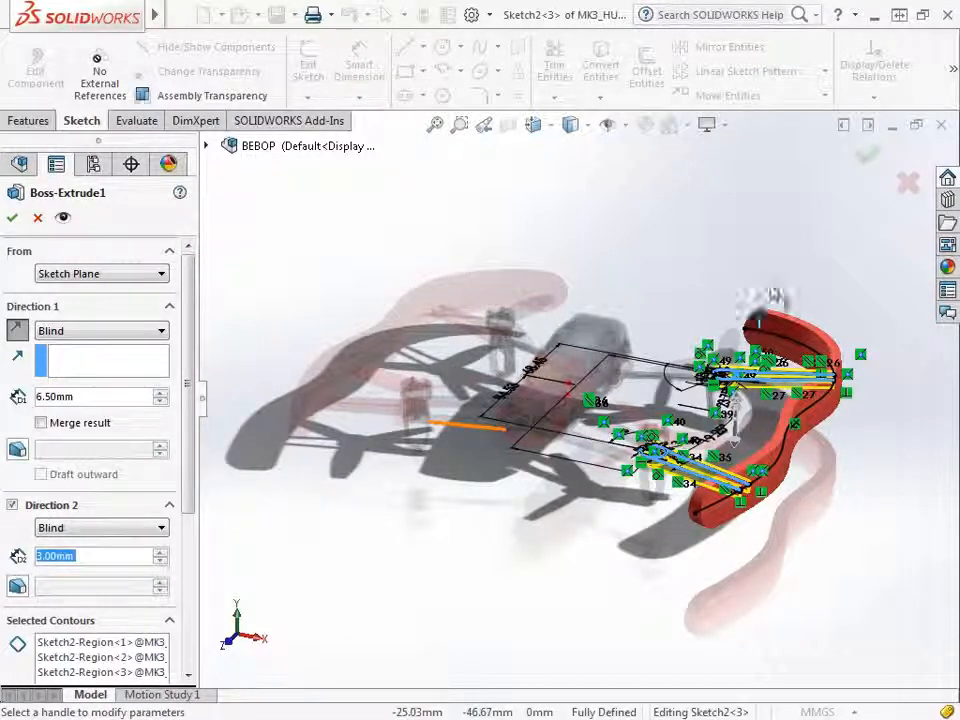
left_click(867, 156)
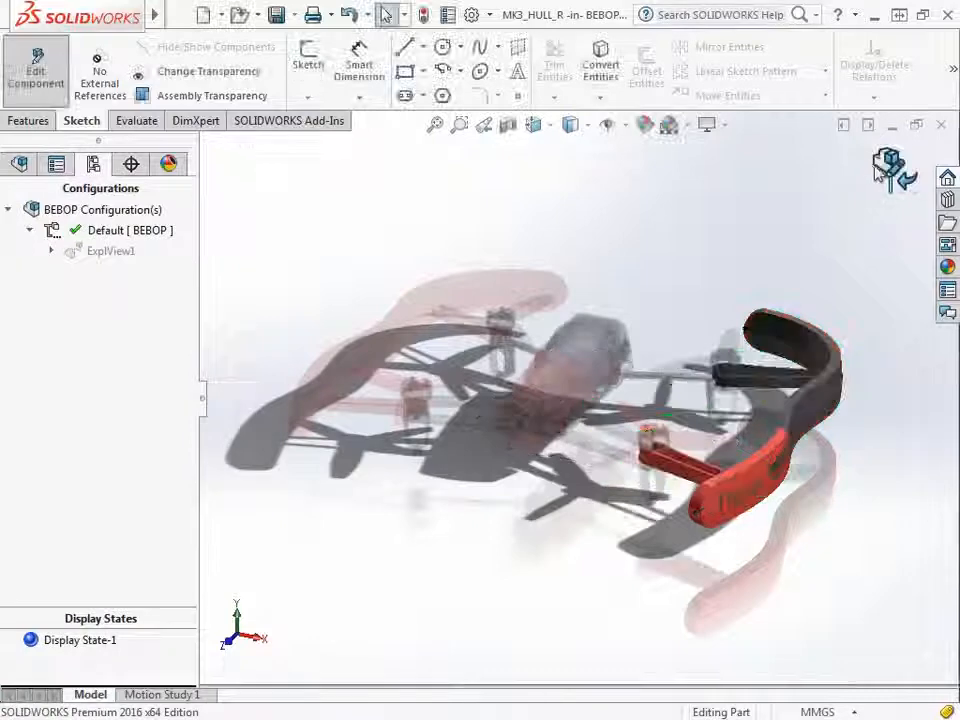
left_click(884, 164)
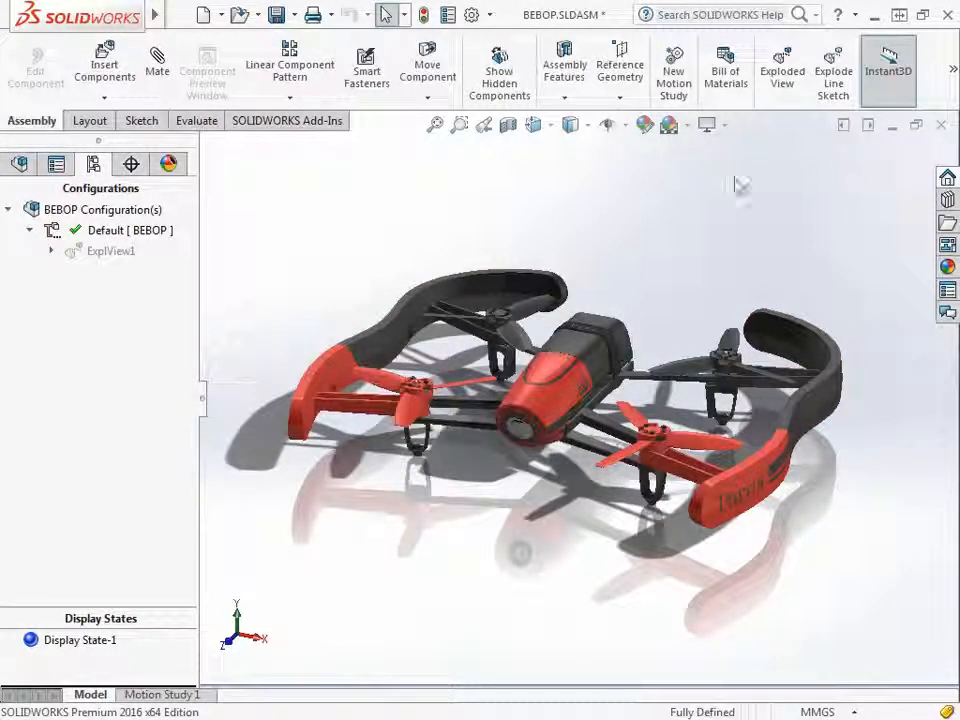
Rebuild and save BEBOP.SLDASM with its modified hull part, and accept re-importing the model in SOLIDWORKS Visualize
left_click(276, 14)
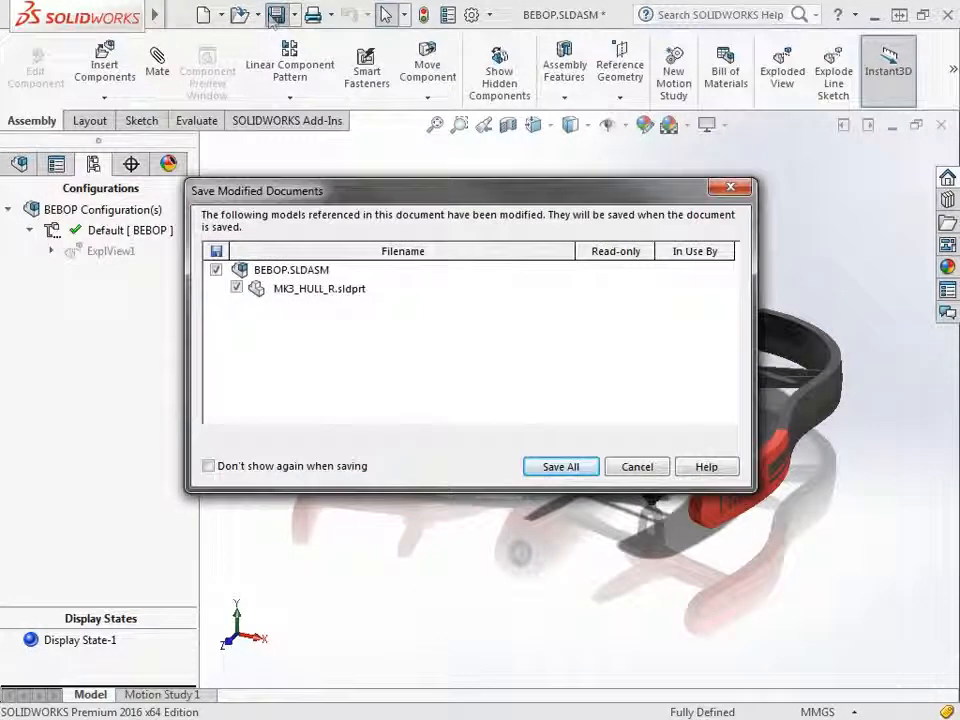
left_click(560, 466)
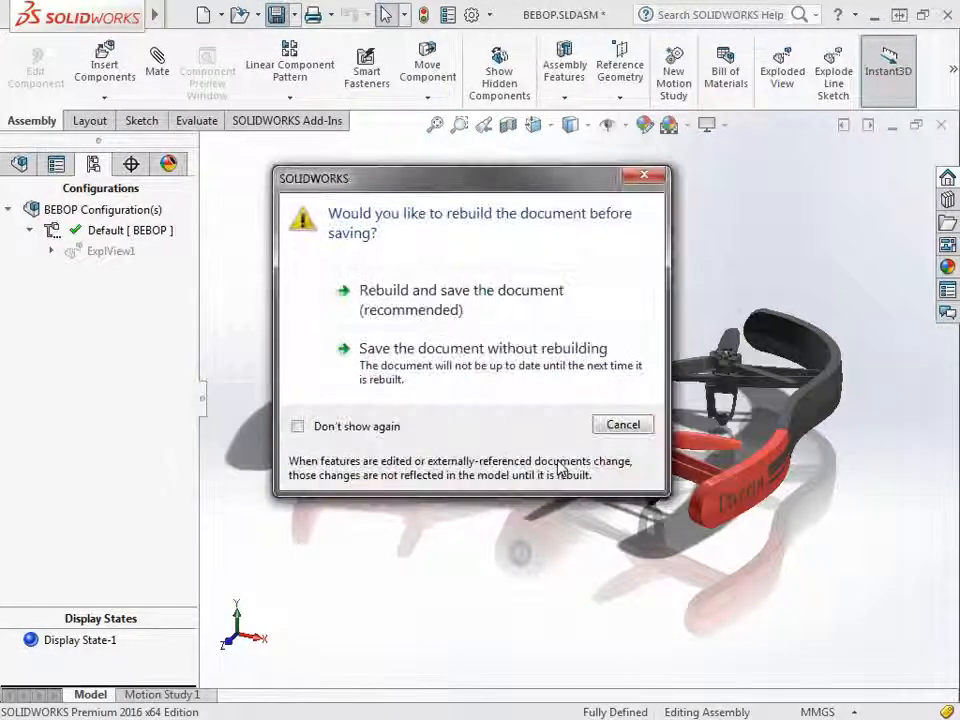
left_click(410, 295)
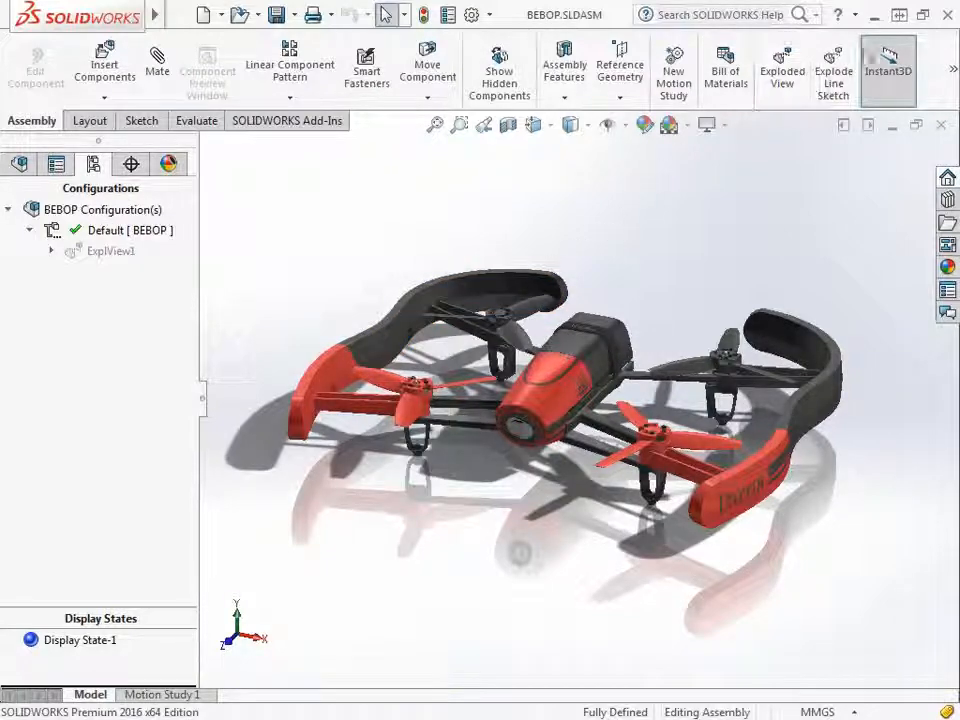
left_click(875, 18)
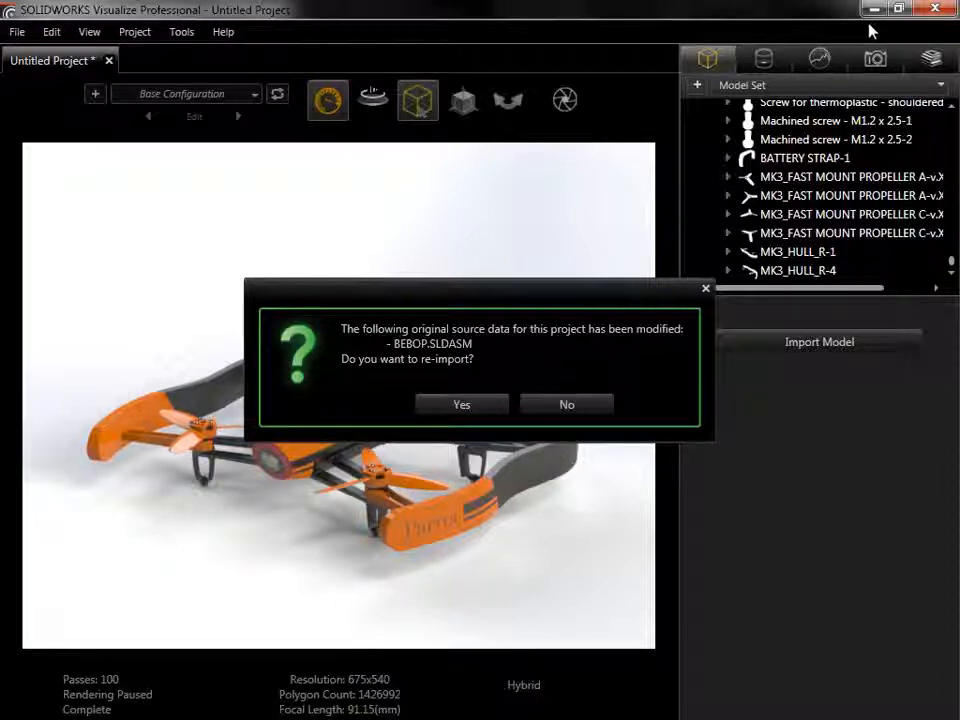
left_click(462, 405)
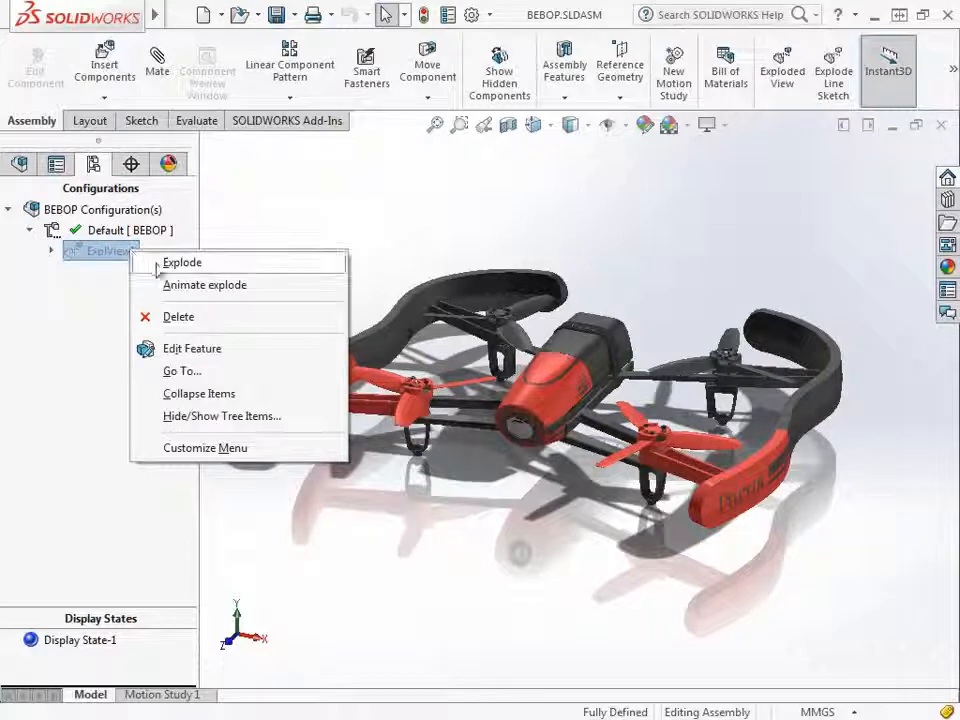
Save the BEBOP assembly exploded with ExplView1 in SOLIDWORKS, and accept re-importing the modified model in SOLIDWORKS Visualize
left_click(163, 262)
left_click(276, 15)
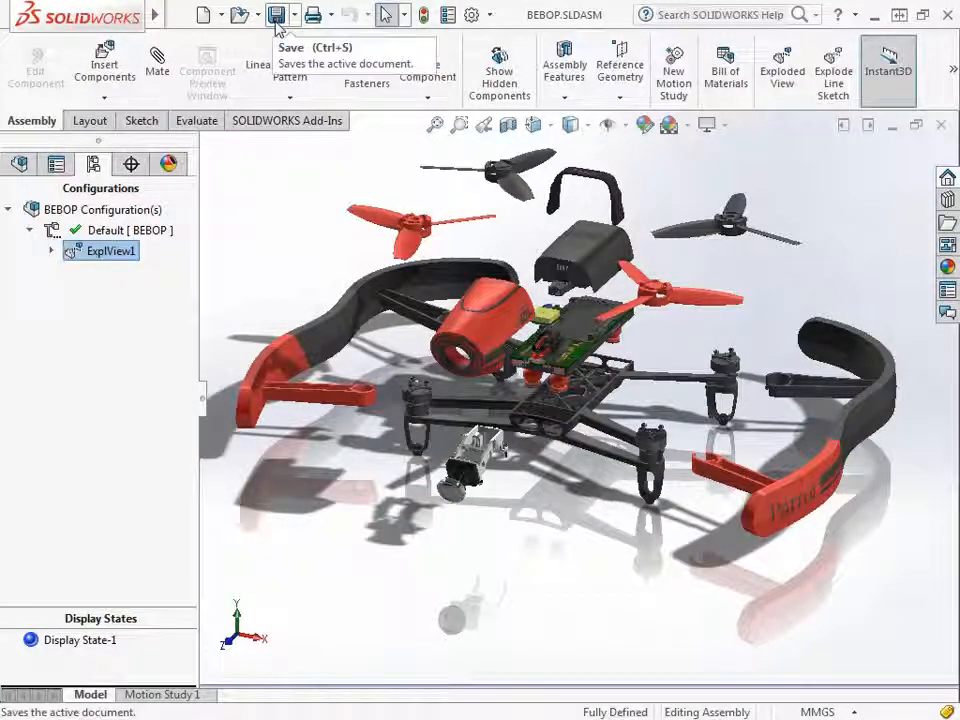
left_click(874, 16)
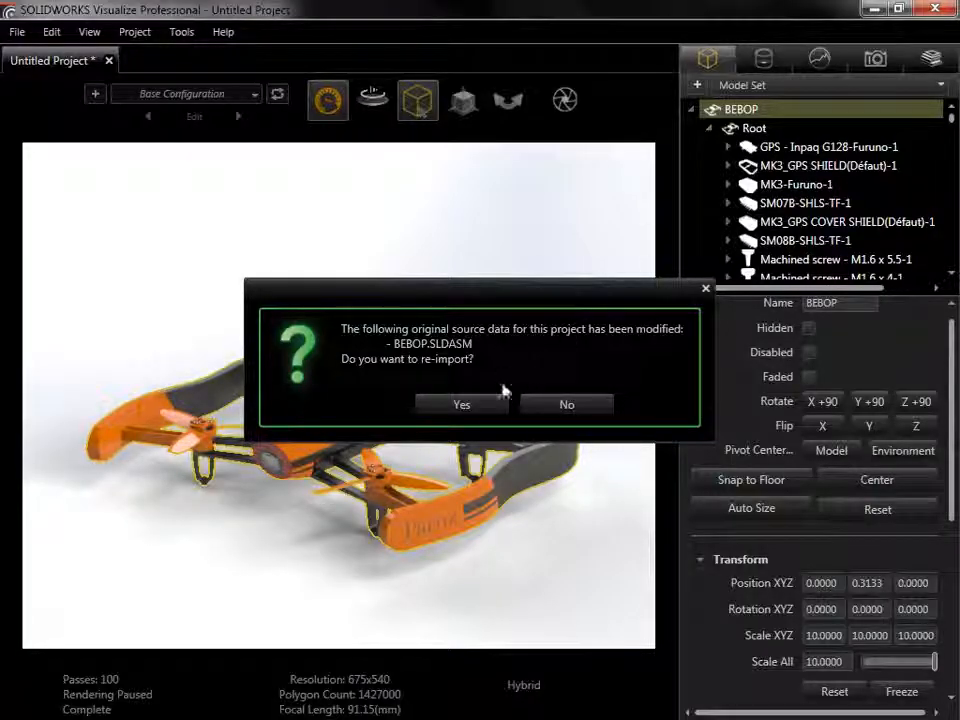
left_click(474, 410)
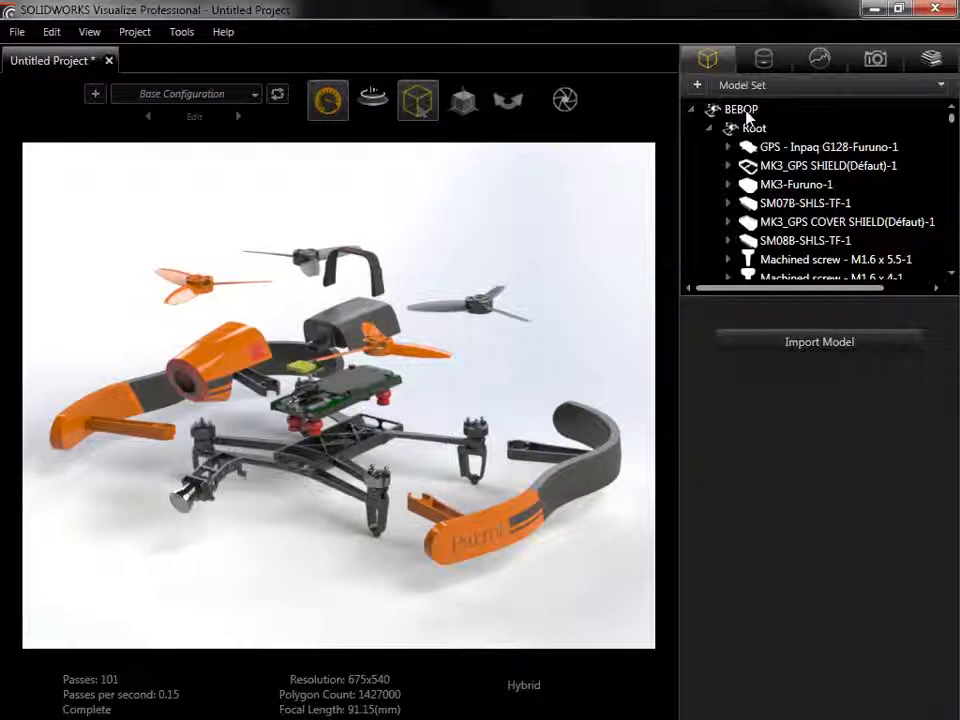
Show the Original Source details of the BEBOP model, including its file monitoring and re-import options
left_click(742, 111)
left_click_drag(948, 375, 943, 564)
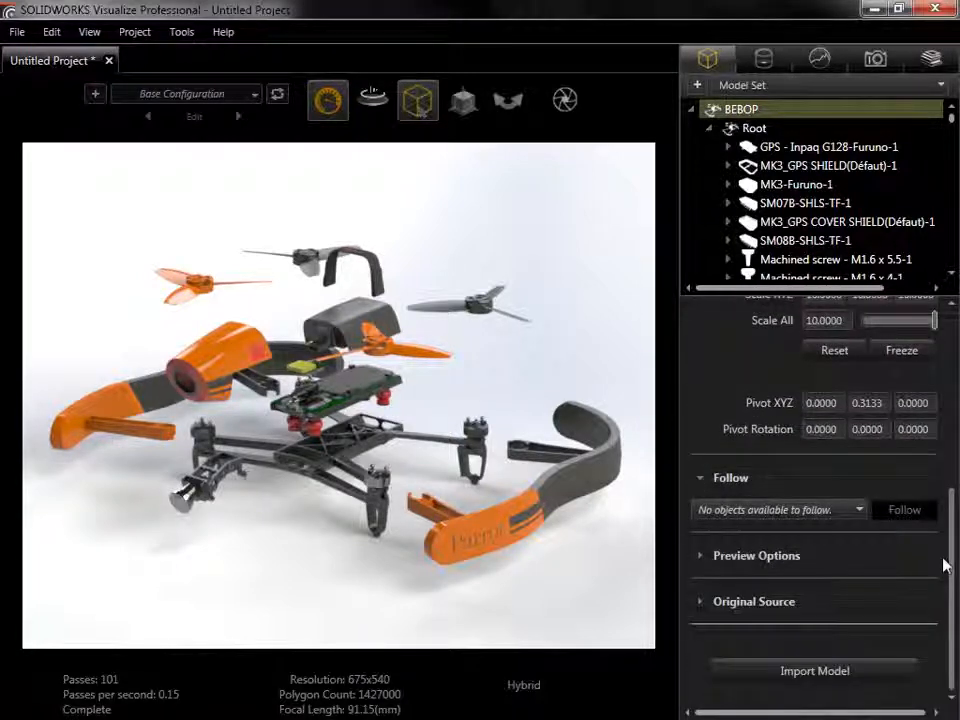
left_click(754, 603)
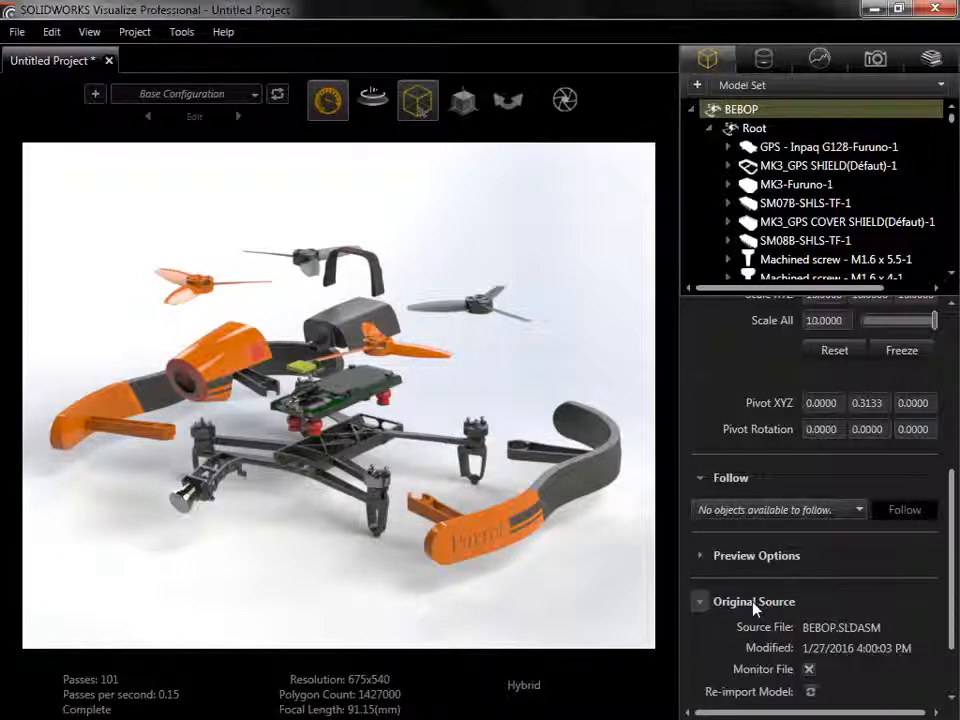